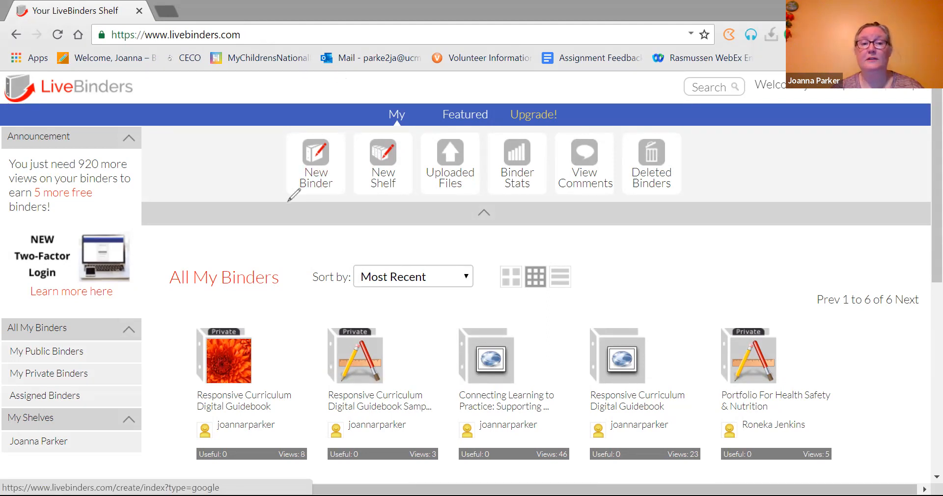
Step: Start a new binder named 'Child Portfolio' described as 'Portfolio for Observation and Assessment Class'
drag(288, 201, 341, 199)
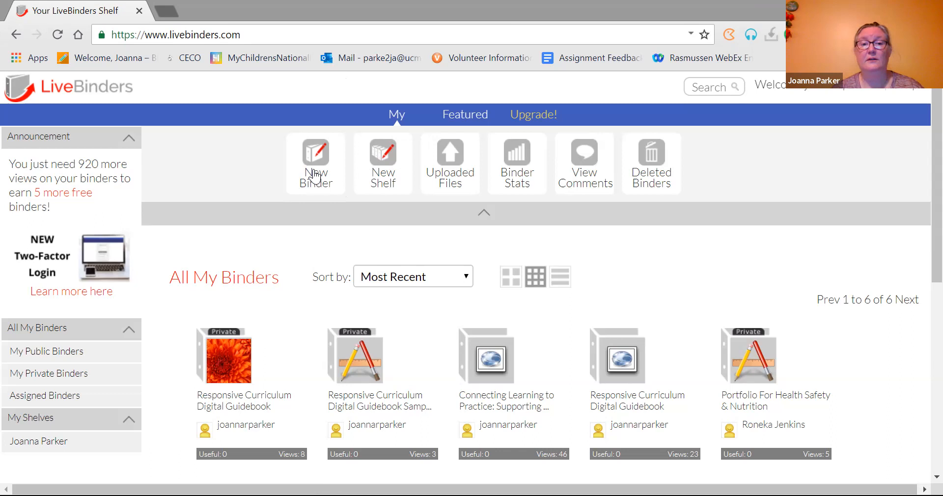
click(316, 178)
click(262, 211)
text(Child Portfolio)
click(269, 248)
text(Portfolio for Observation and Assessment Class)
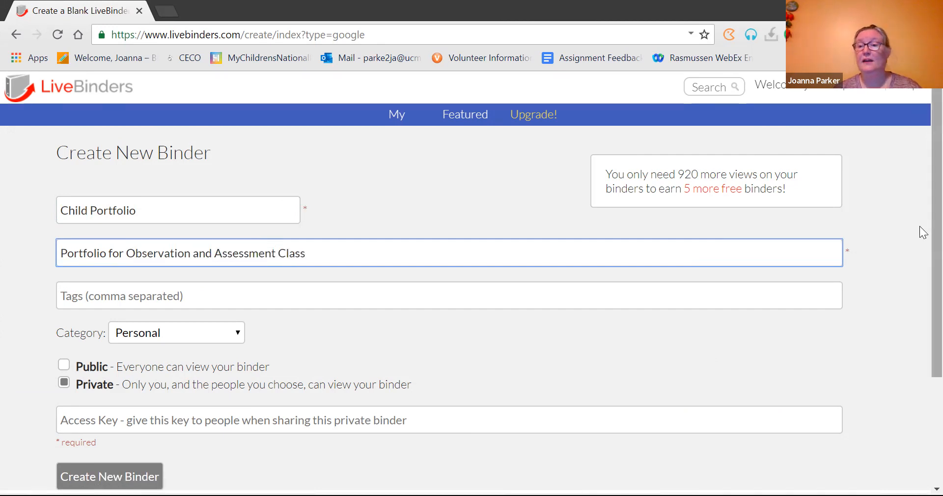
Step: File the binder under the Education category and enter an access key for sharing
scroll(919, 226, down, 3)
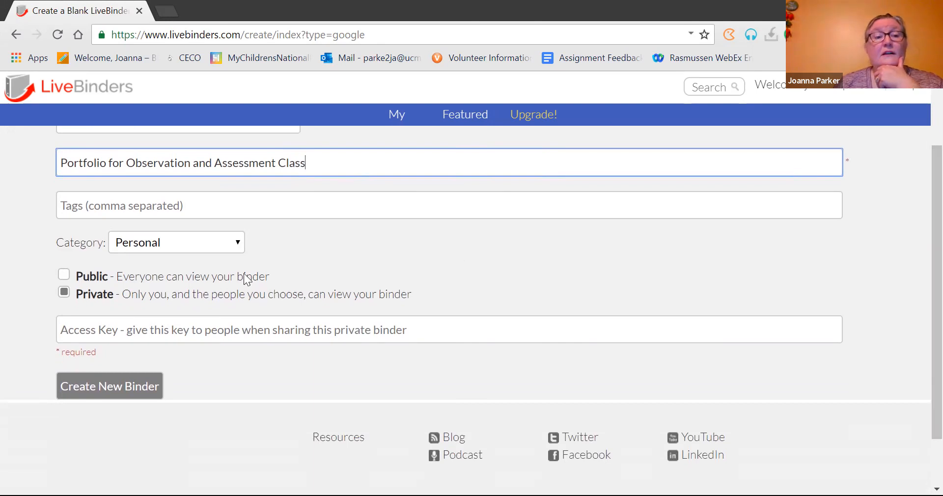
click(218, 243)
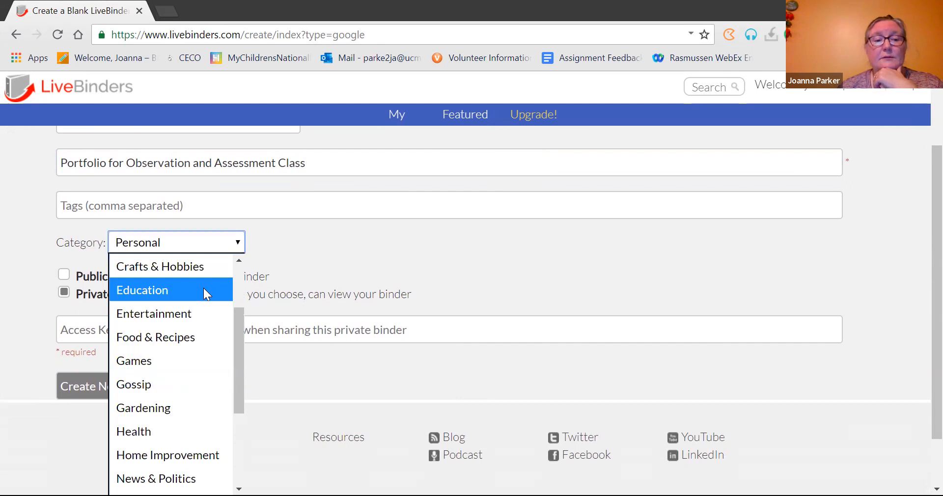
click(203, 288)
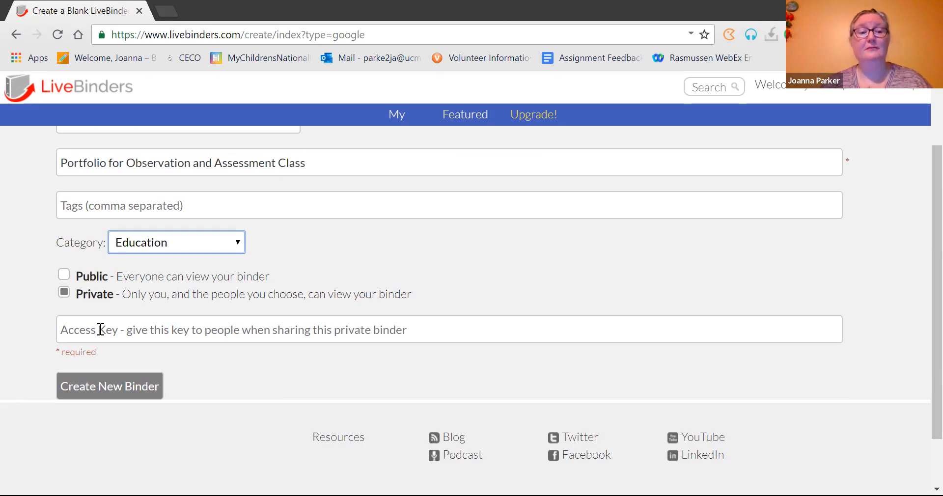
click(421, 330)
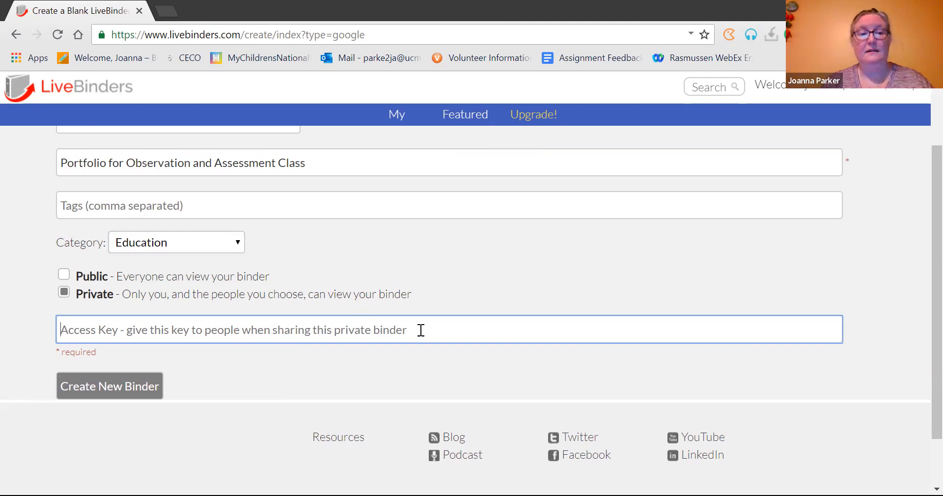
text(portfolio)
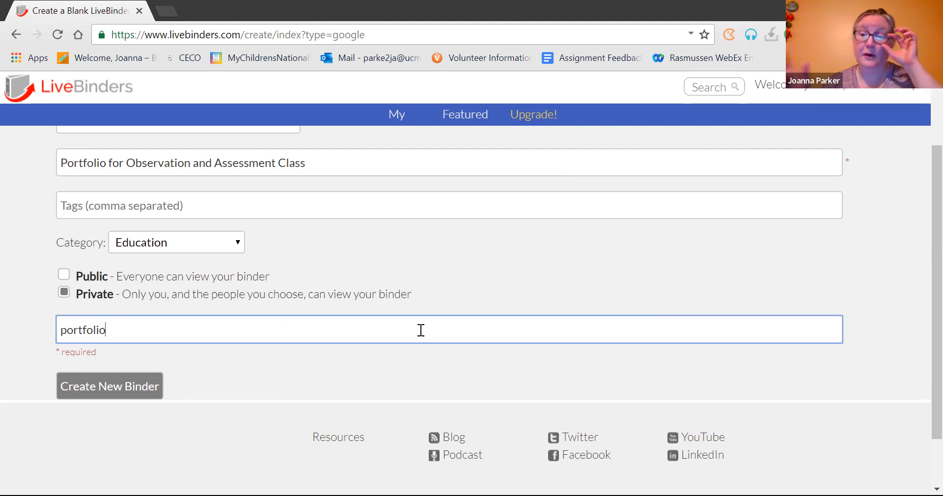
Step: Create the Child Portfolio binder, then review its share link, access key and access levels
click(138, 384)
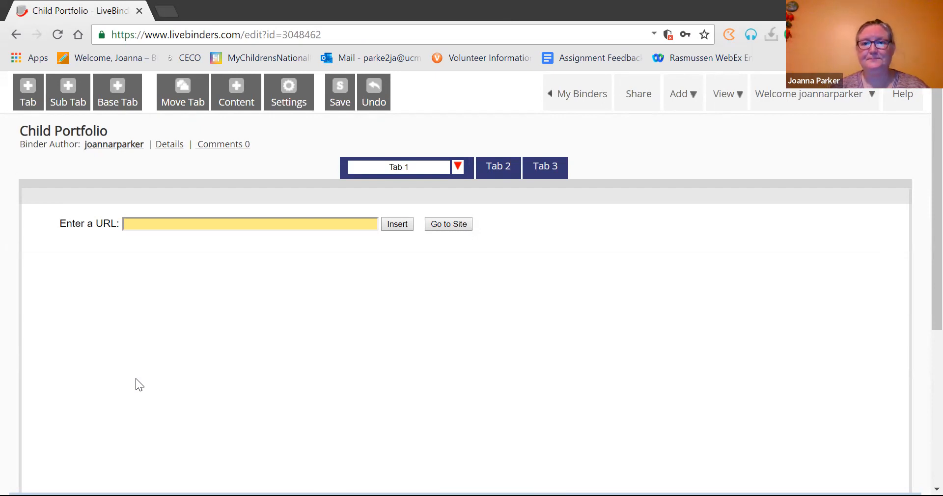
click(638, 105)
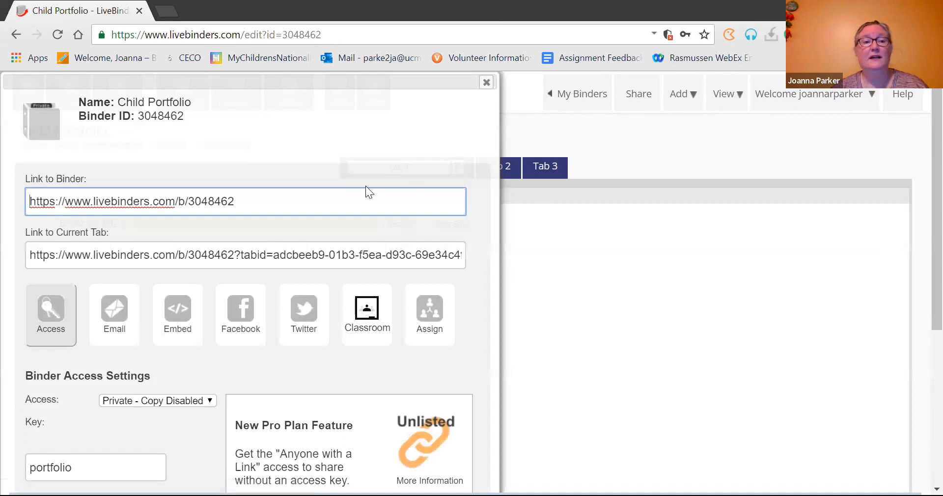
triple_click(278, 201)
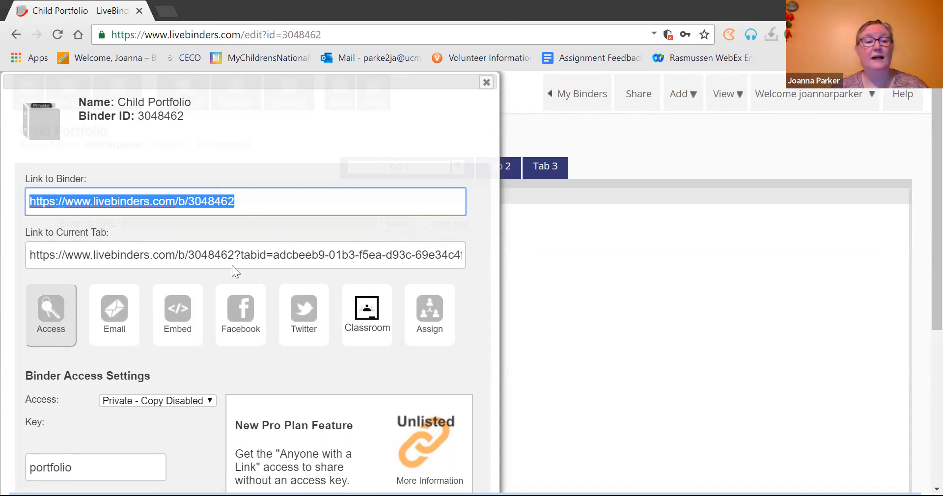
click(92, 469)
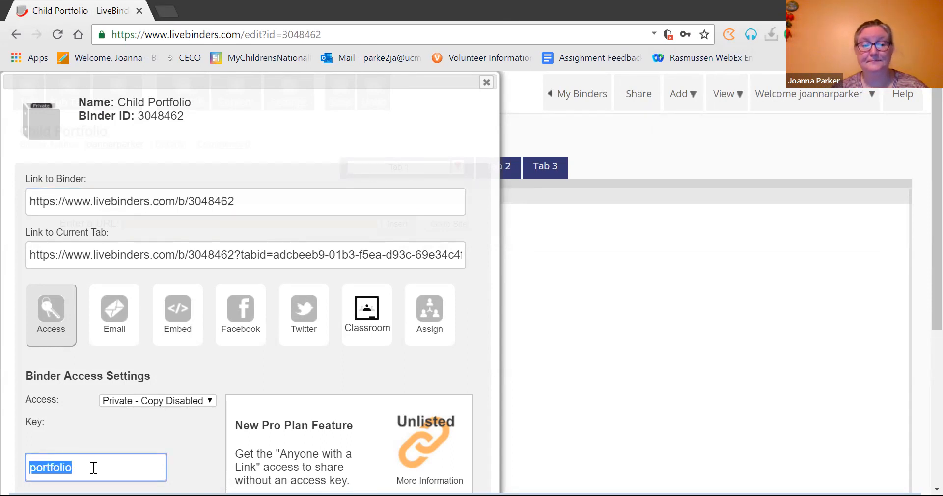
click(208, 400)
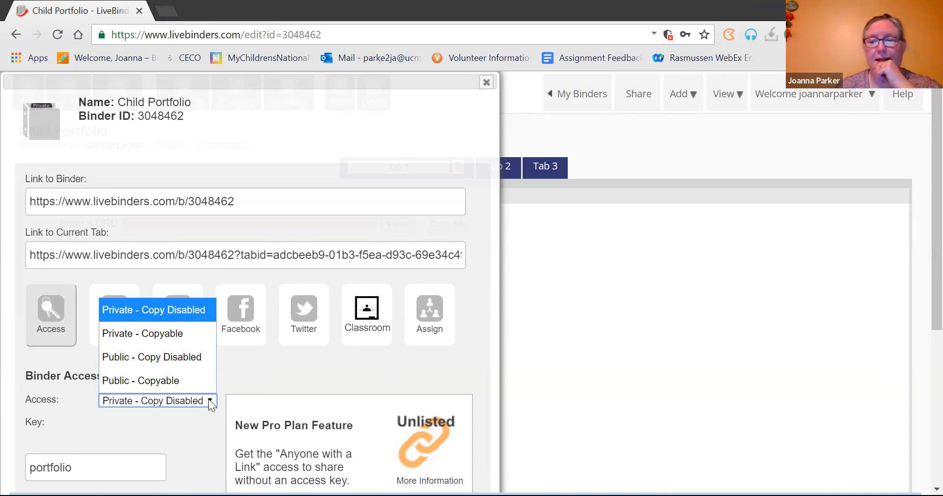
click(486, 83)
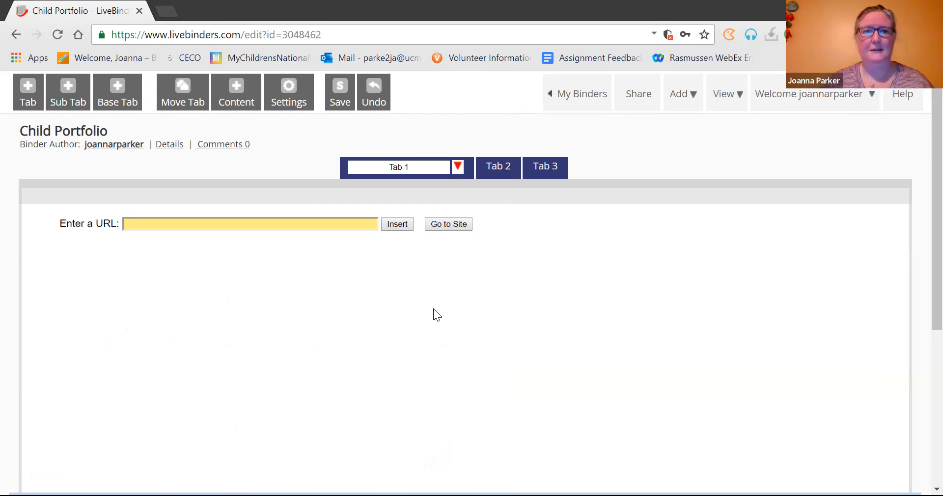
click(420, 164)
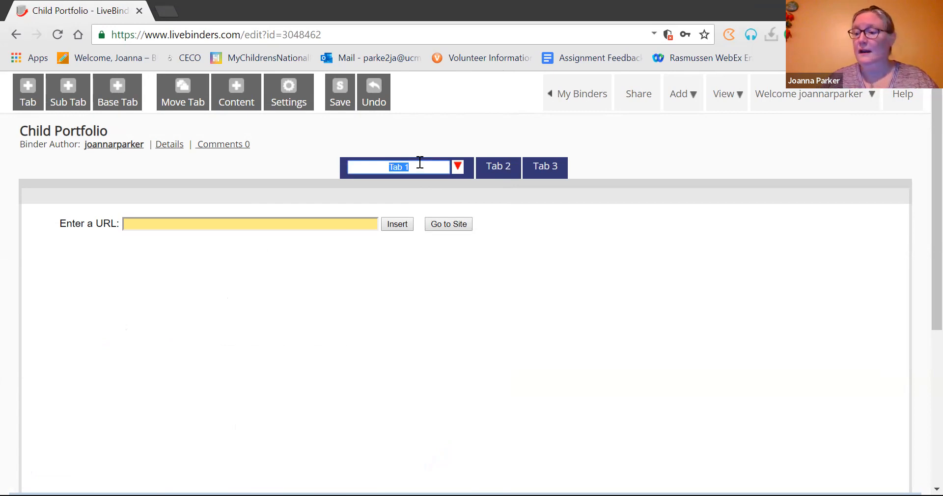
Step: Rename the three tabs to 'Developmental Checklist & Rating Scale', 'Time Event Sample' and 'Anecdotal Note'
text(Develop)
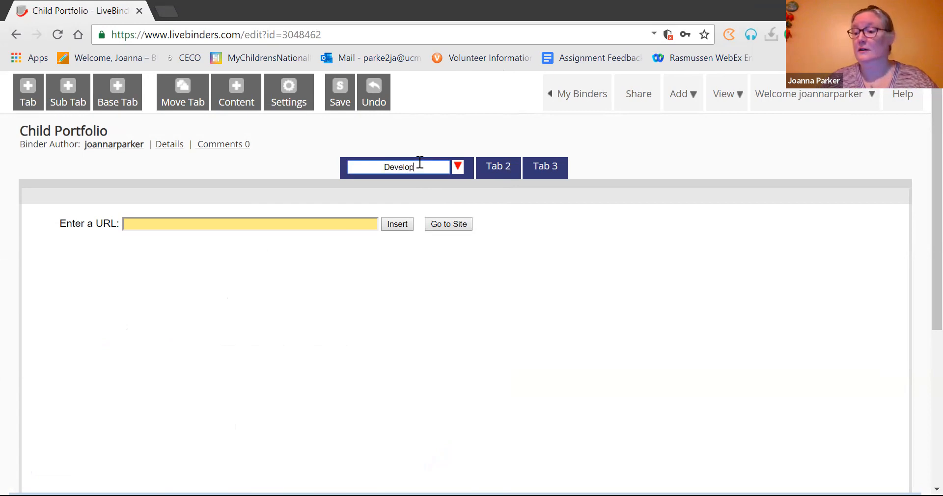
text(m)
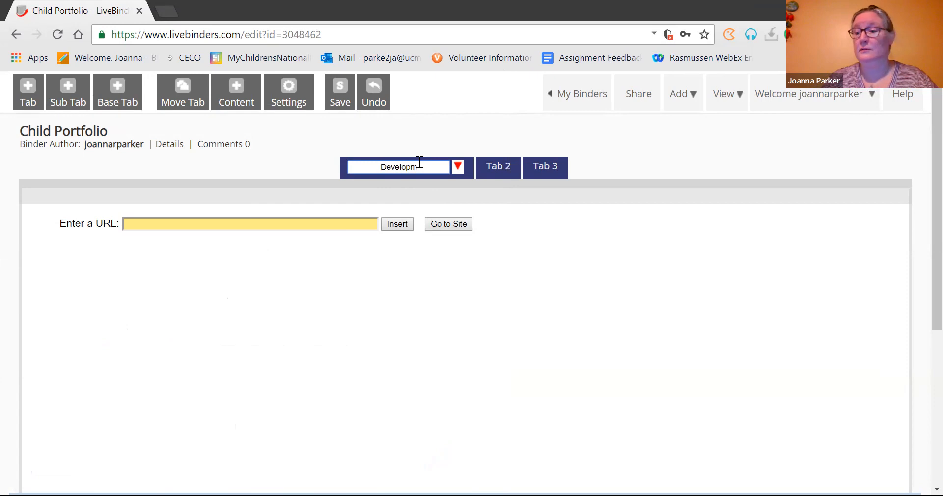
text(ental Che)
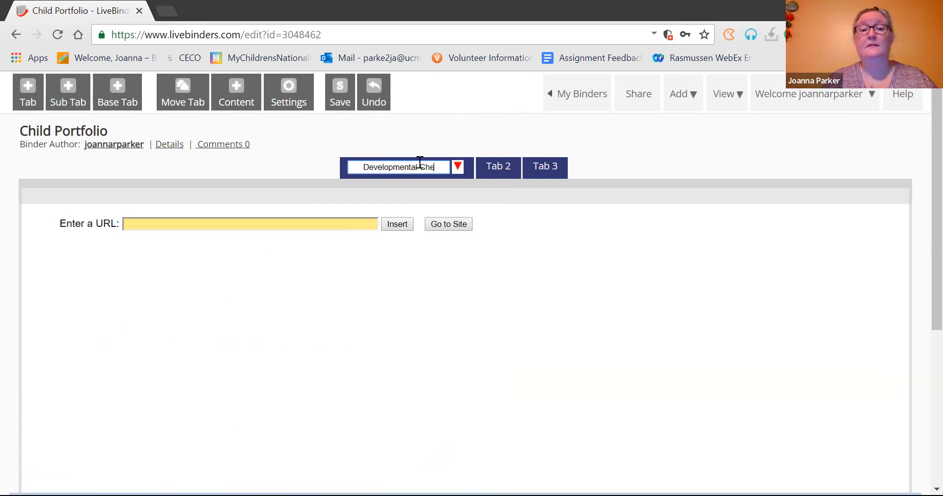
text(cklist & Rating Scale)
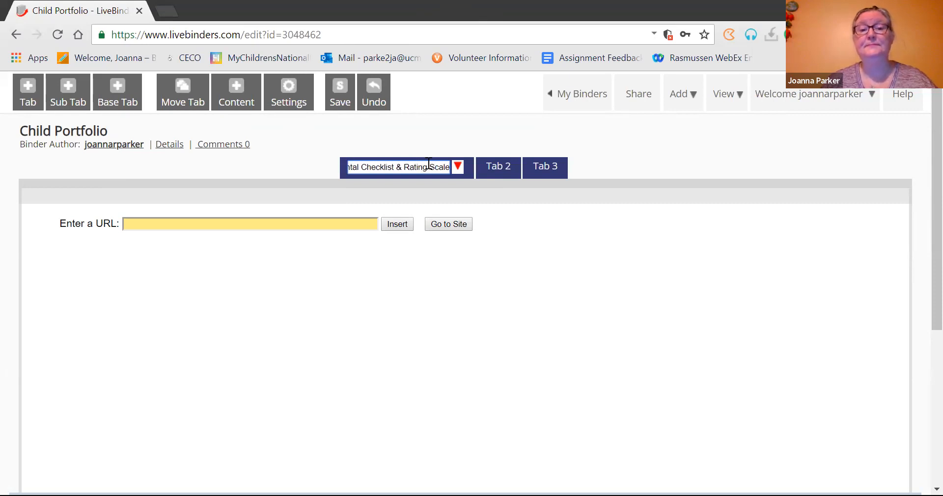
click(498, 169)
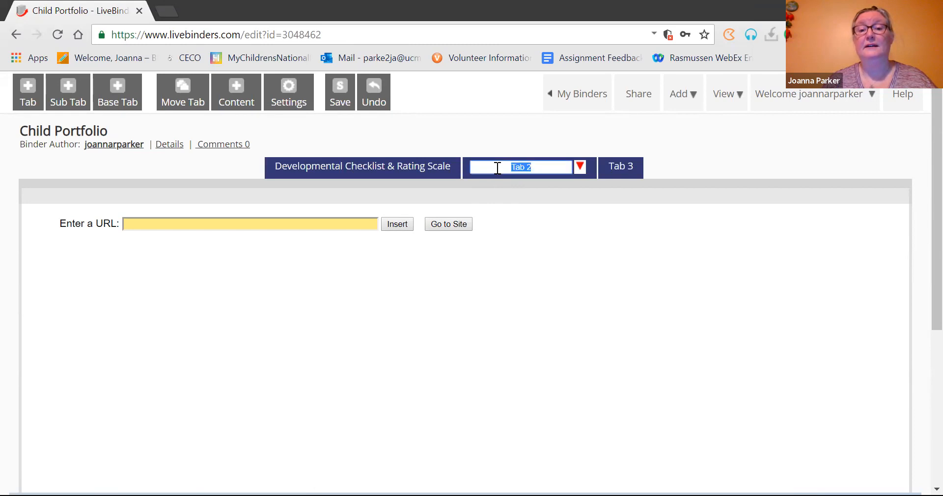
text(Time)
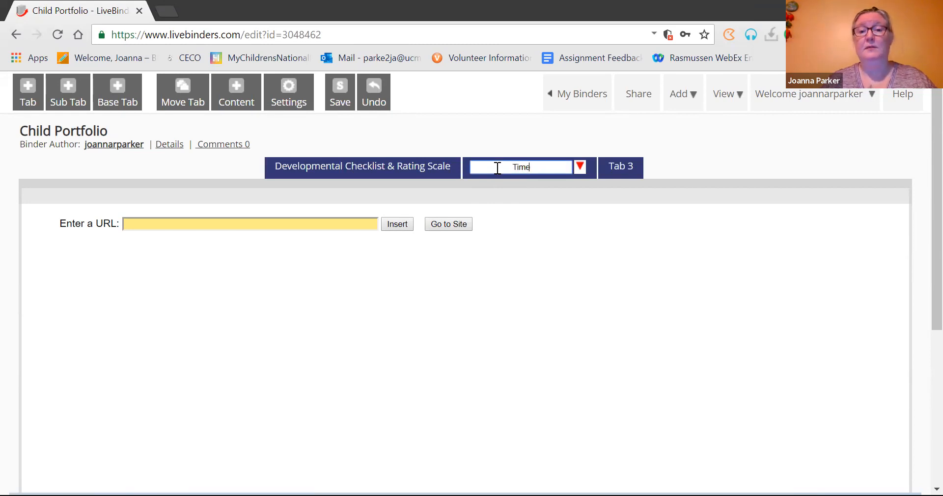
text( Event Sample)
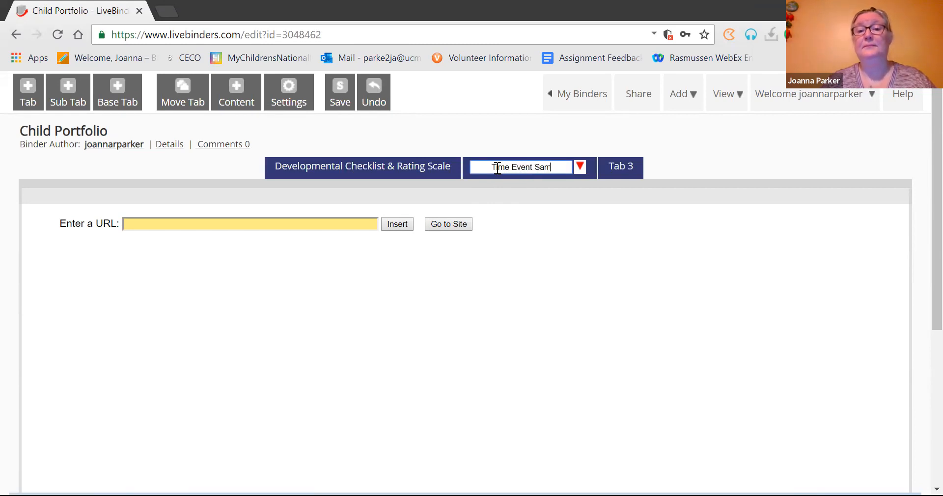
click(620, 170)
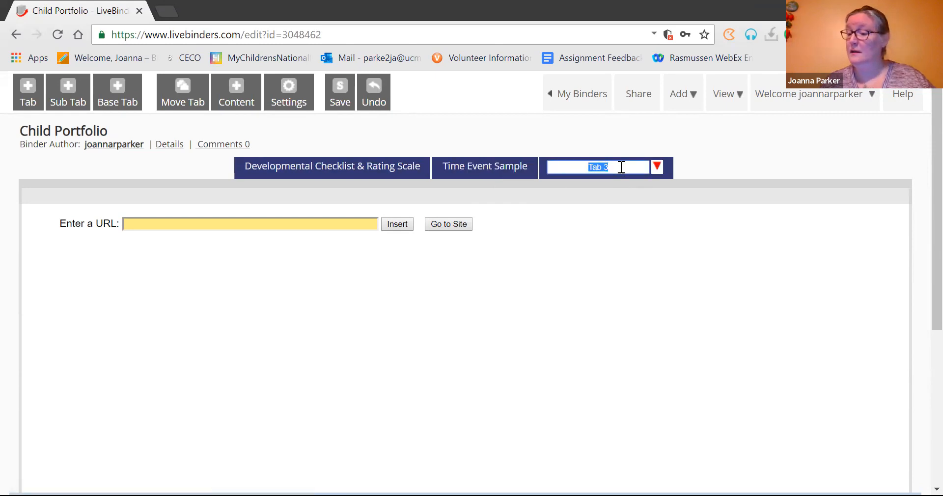
text(Anecdotal Note)
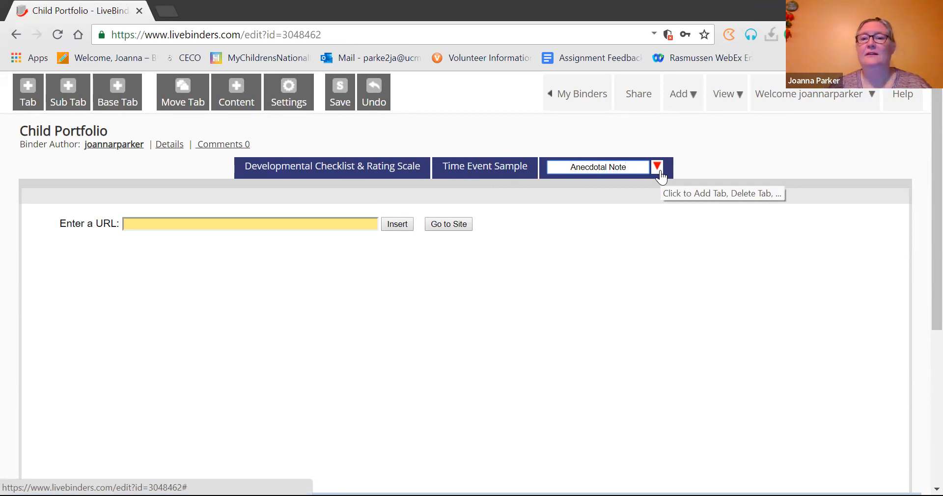
Step: Add three more tabs named 'Work Sample', 'Photo or Video' and 'Formal Assessment'
click(657, 168)
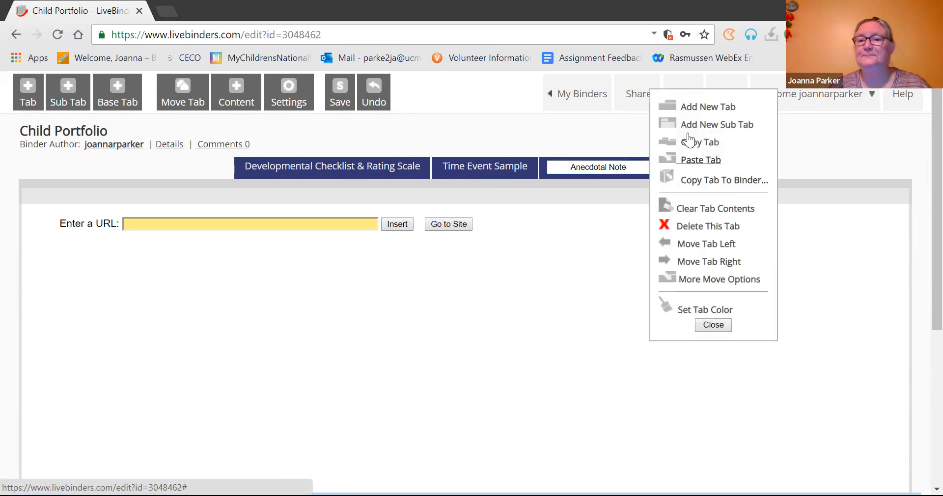
click(717, 110)
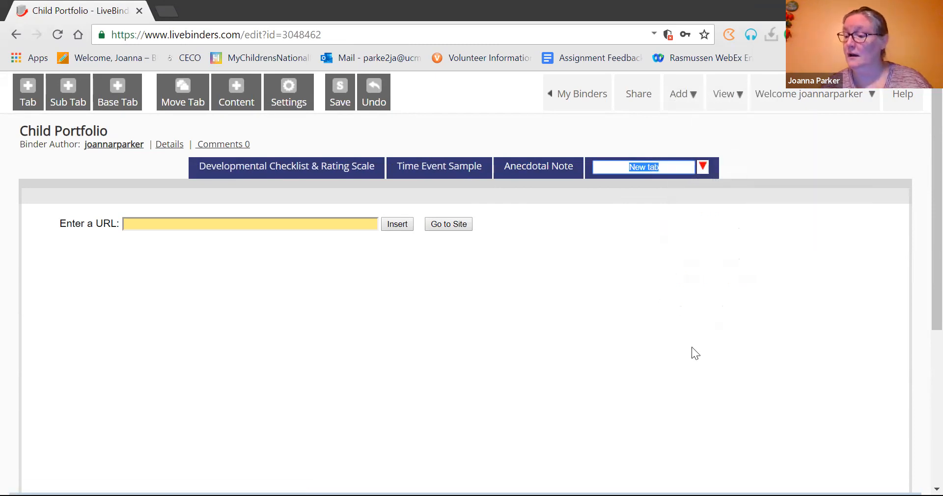
text(Wor)
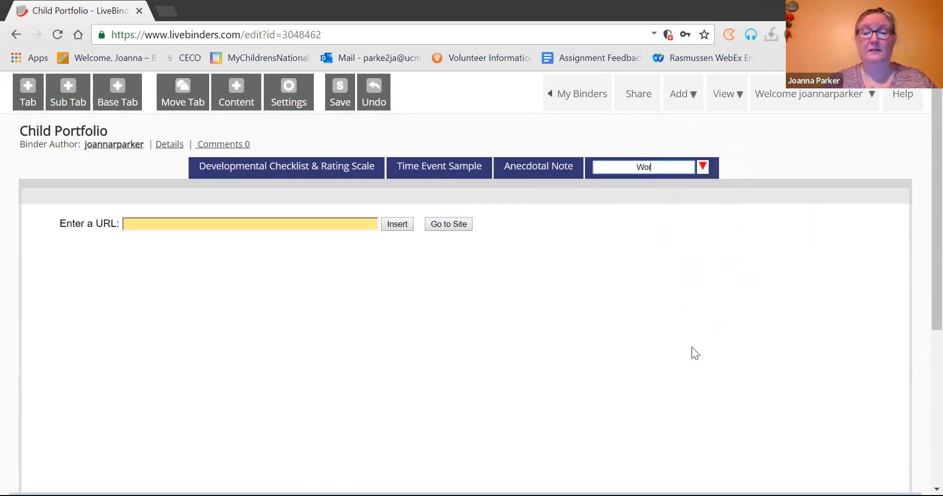
text(k Sample)
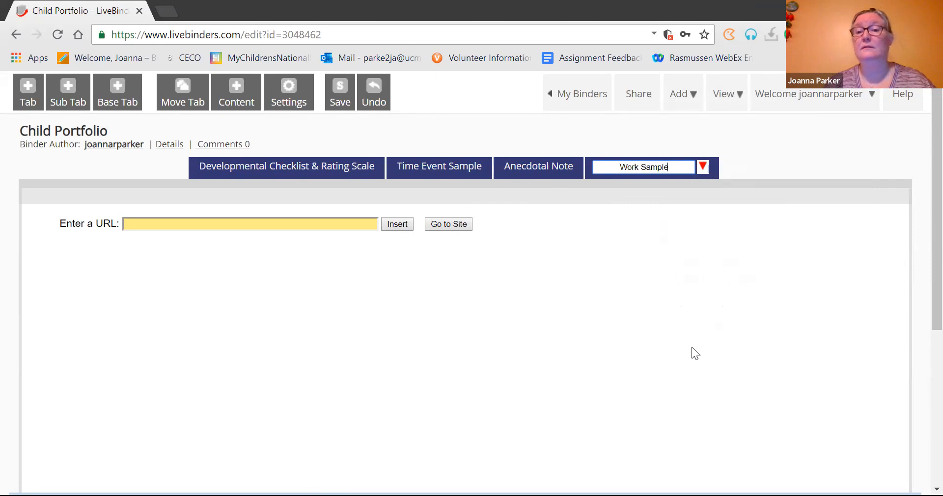
click(703, 167)
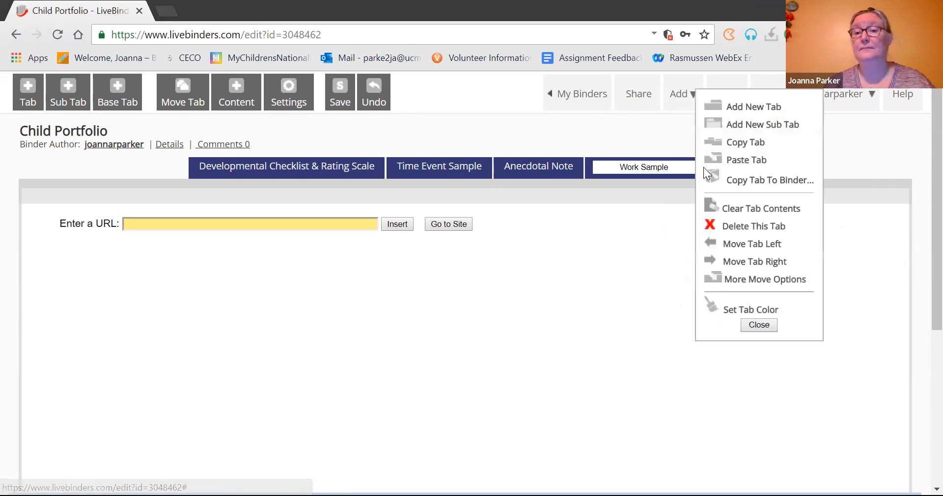
click(728, 108)
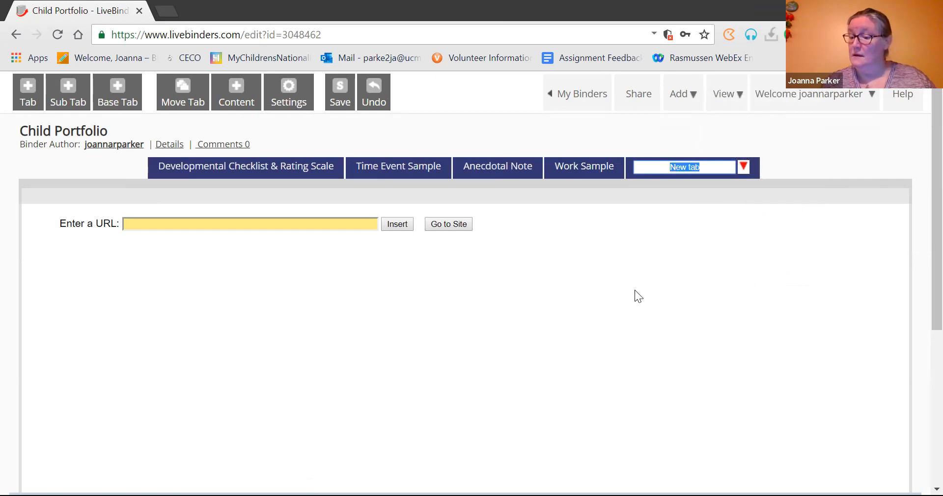
text(Photo or Video)
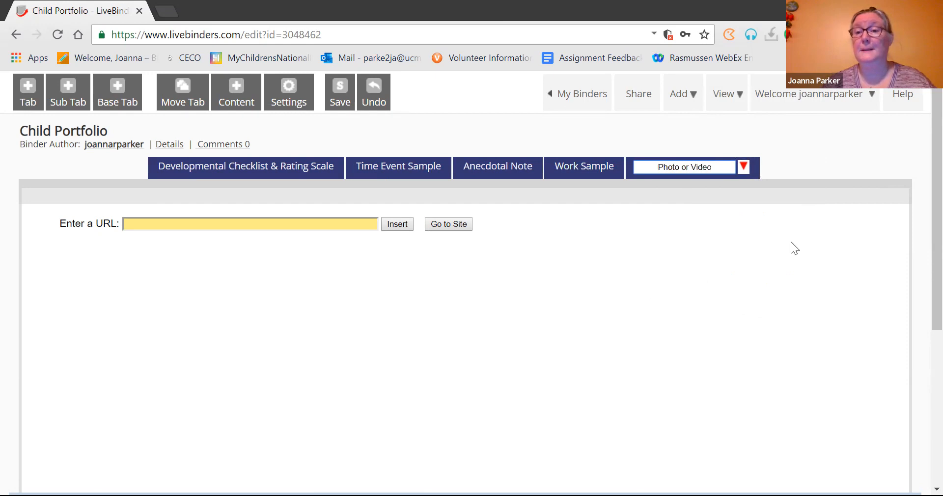
click(743, 166)
click(771, 110)
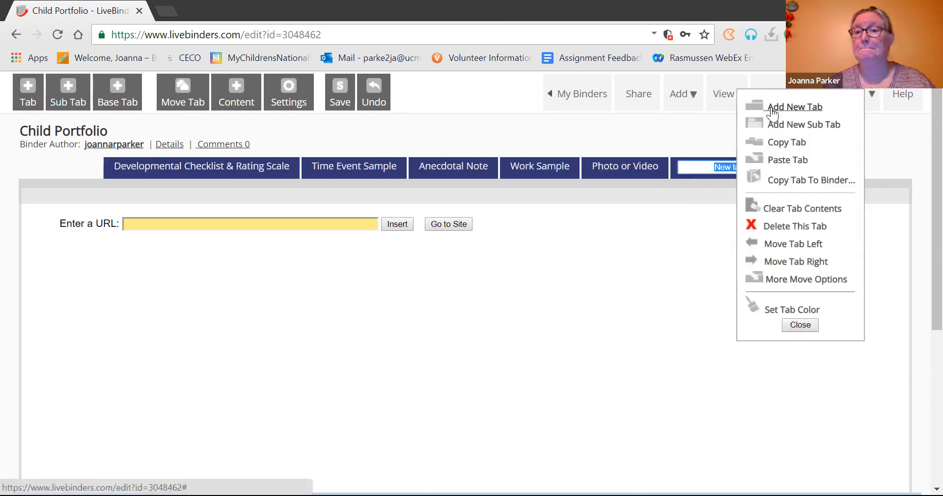
text(F)
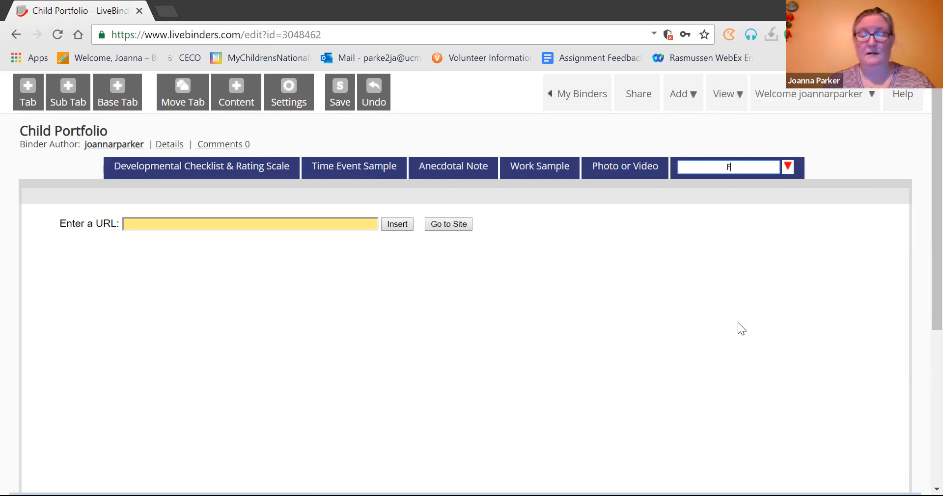
text(ormal Assessment)
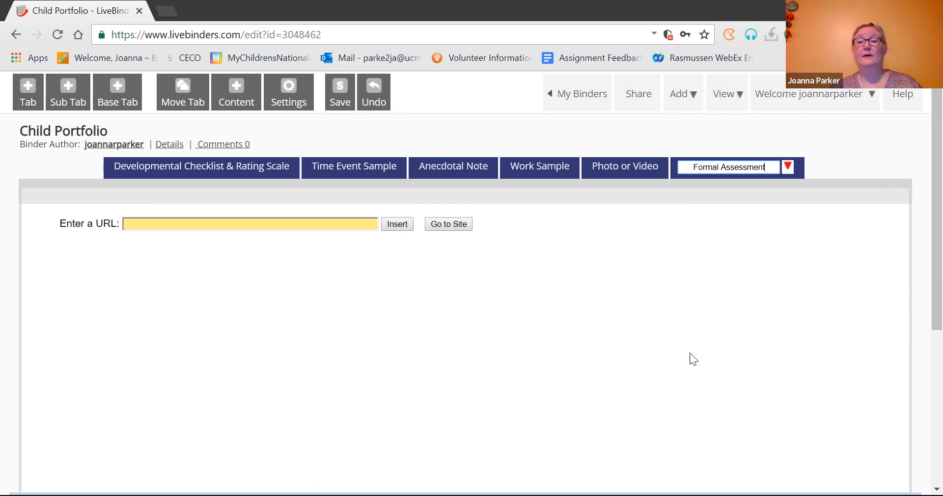
click(788, 167)
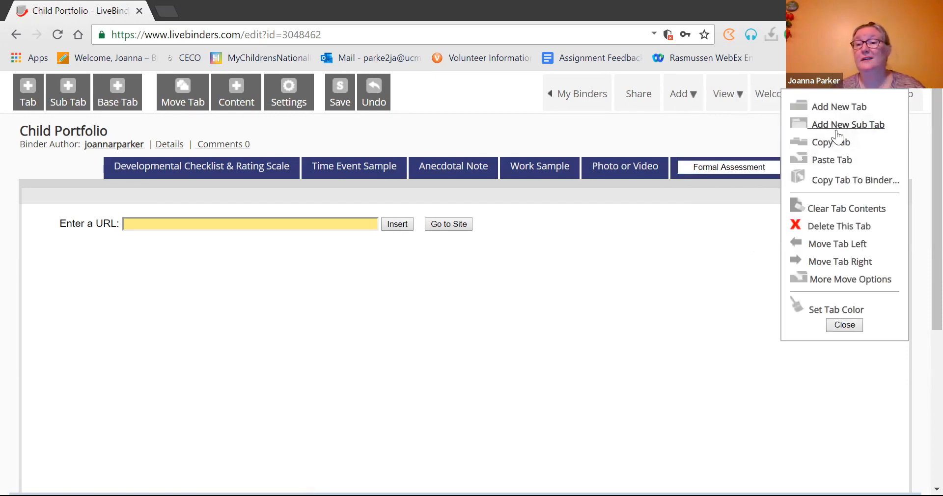
click(837, 129)
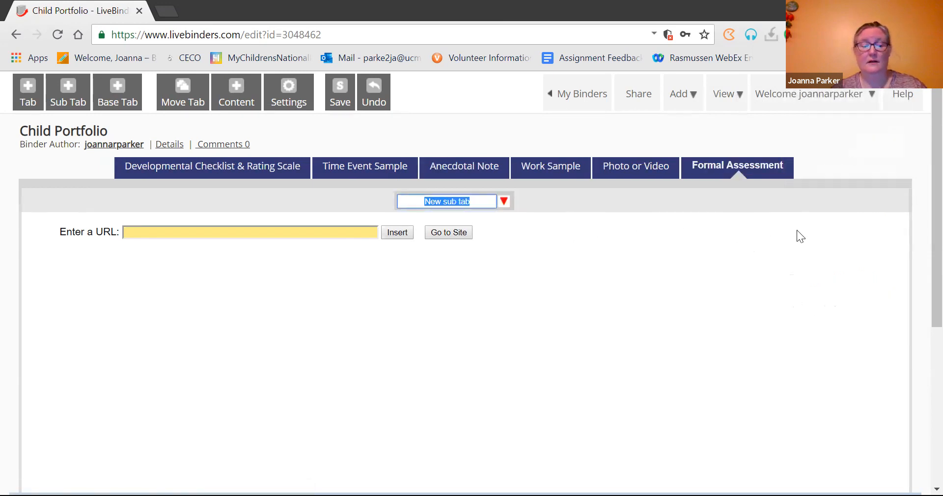
Step: Name the new sub tab 'Sample 1' and add a second sub tab named 'Sample 2'
text(Sample 1)
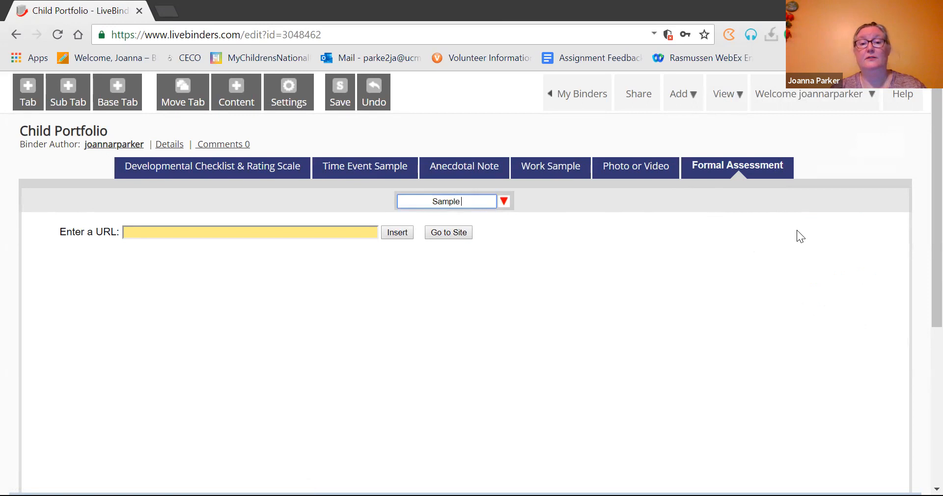
click(503, 202)
click(573, 149)
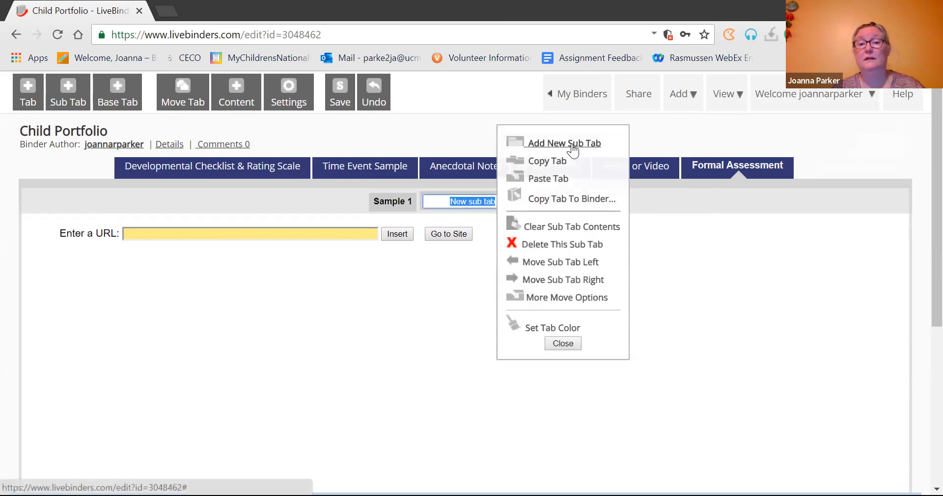
text(Amp)
key(BackSpace)
key(BackSpace)
key(BackSpace)
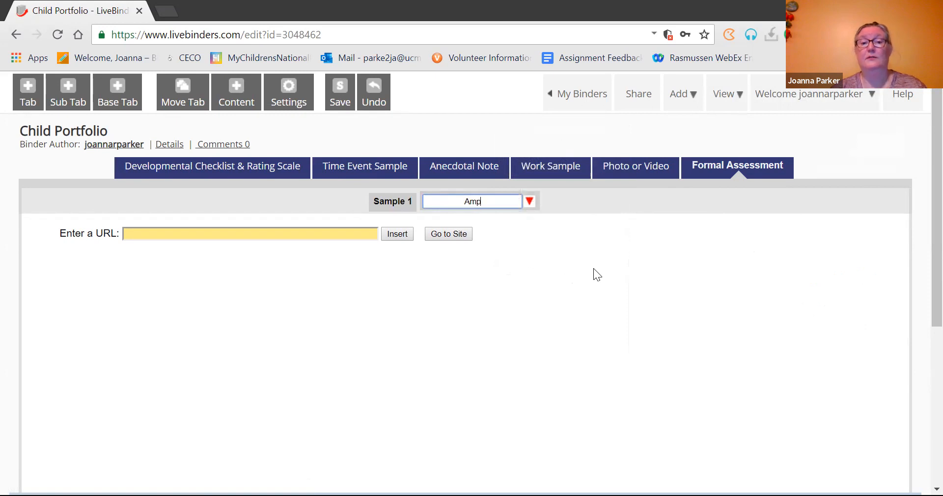
text(Sample 2)
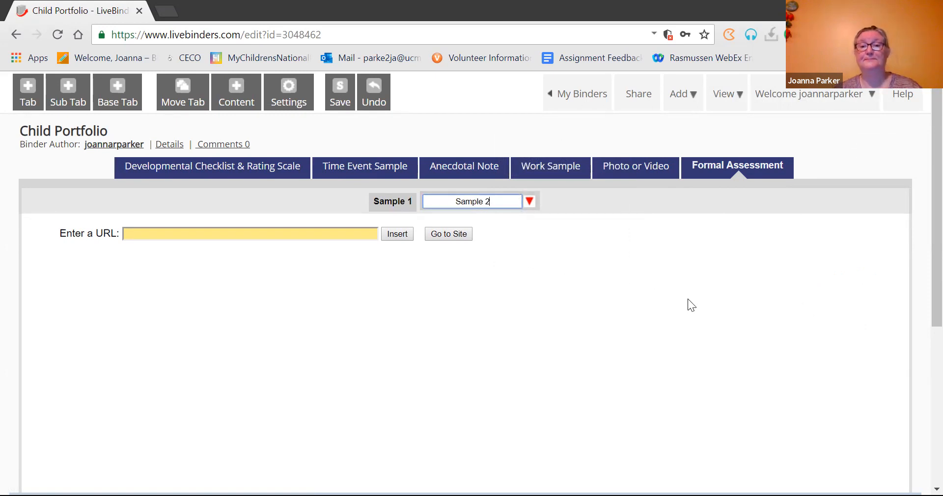
key(Return)
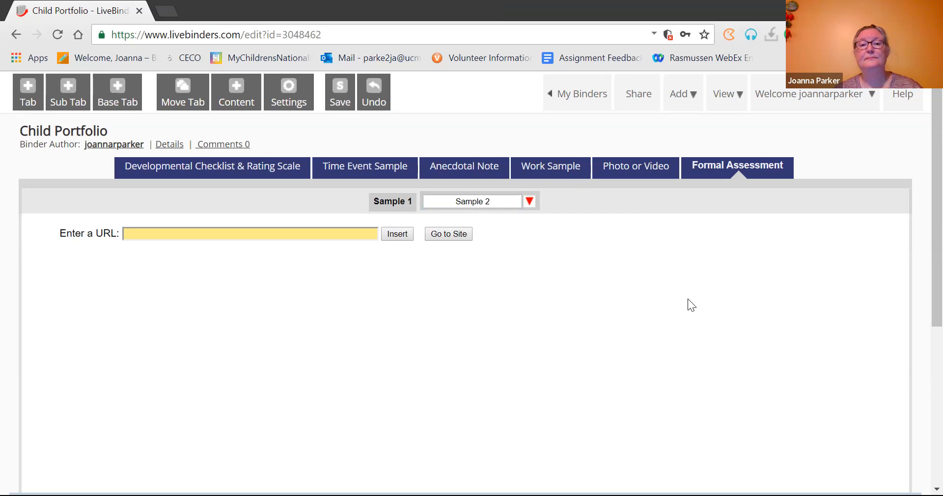
Step: Open Sample 1 and annotate the screen to show where content gets added
click(388, 202)
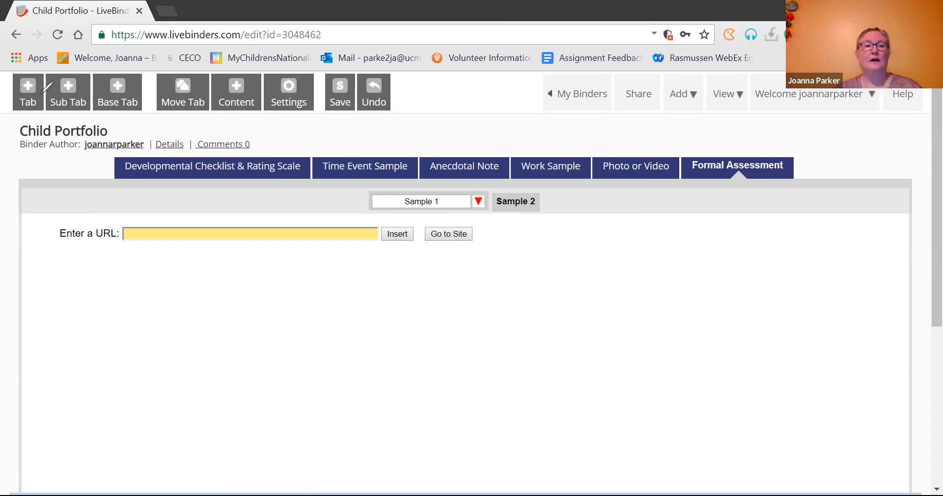
drag(8, 104, 301, 122)
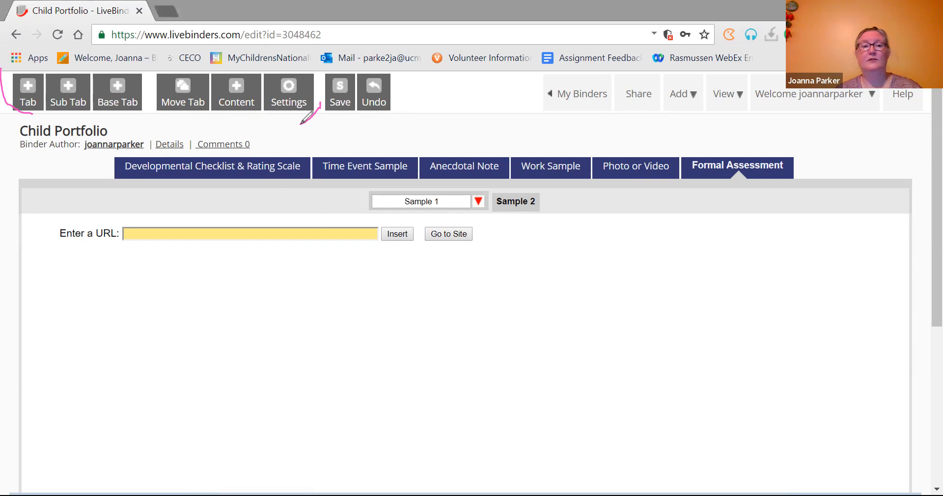
drag(215, 126, 216, 126)
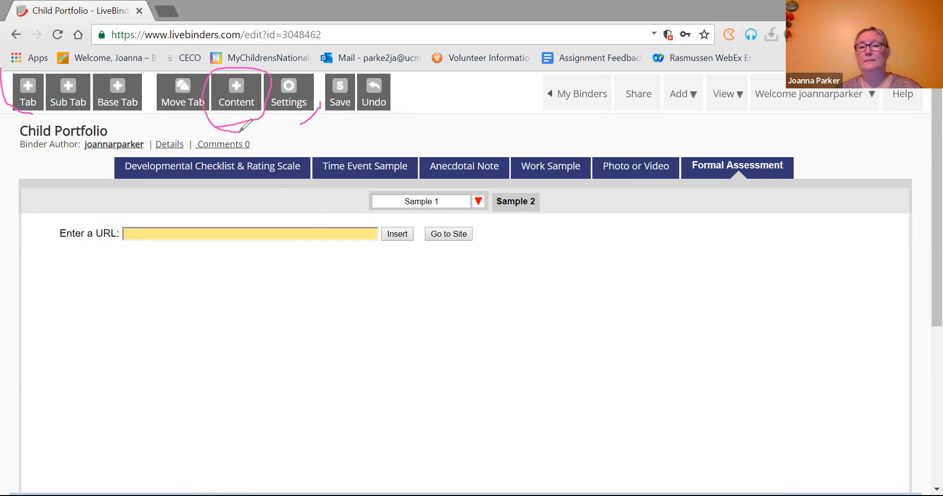
key(Escape)
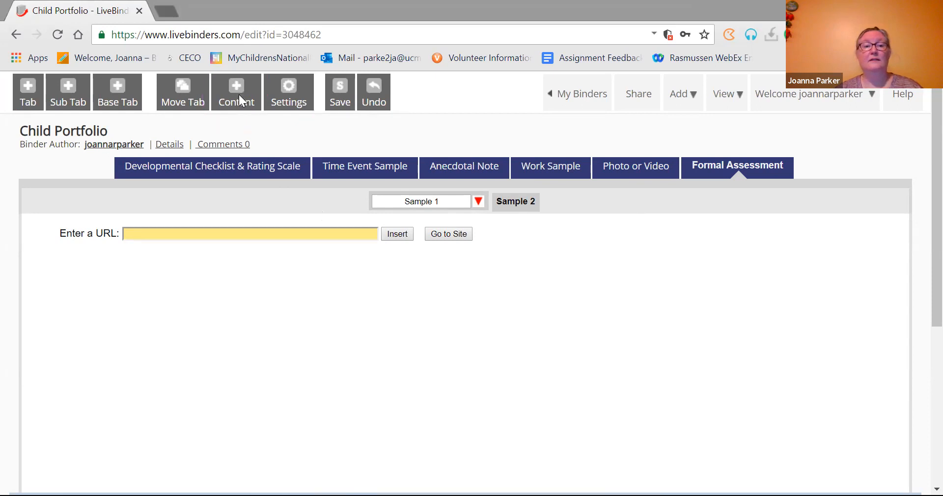
Step: Upload ASQ-3-6-M.pdf from the Portfolio folder into Sample 1 and close the content panel
click(236, 97)
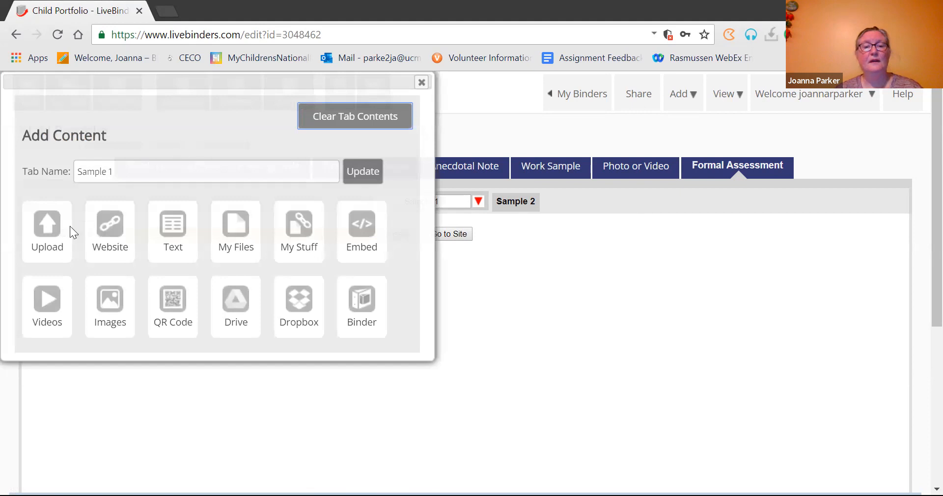
click(51, 246)
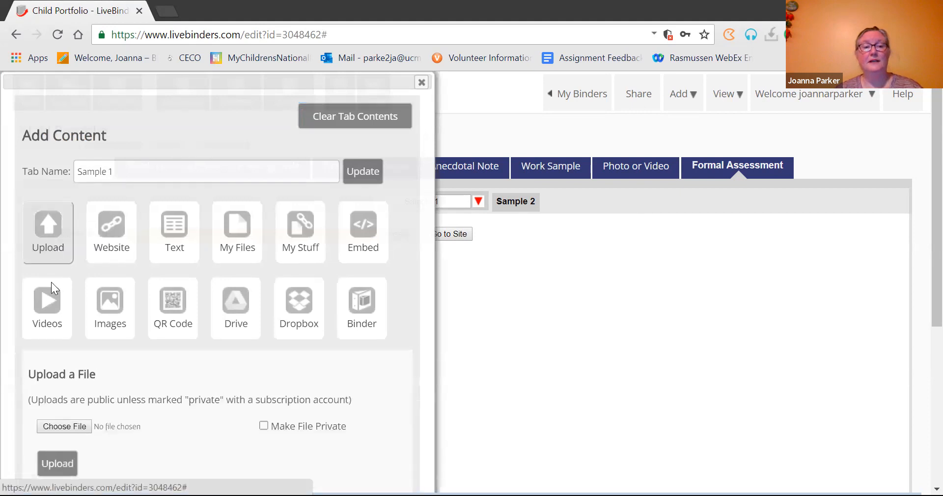
click(66, 426)
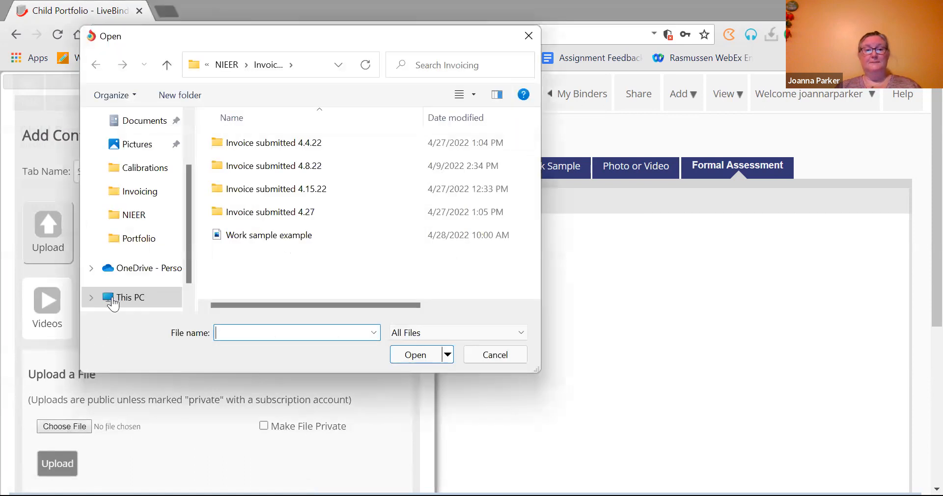
click(137, 247)
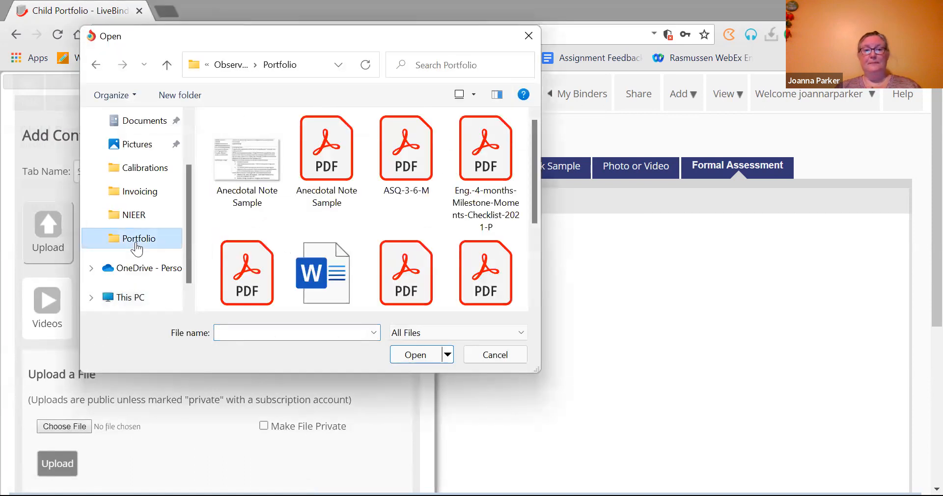
double_click(398, 172)
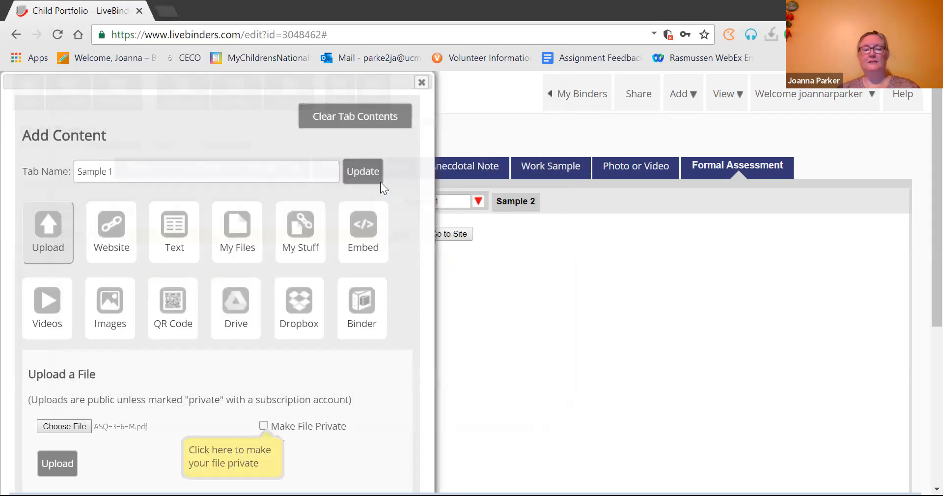
click(56, 462)
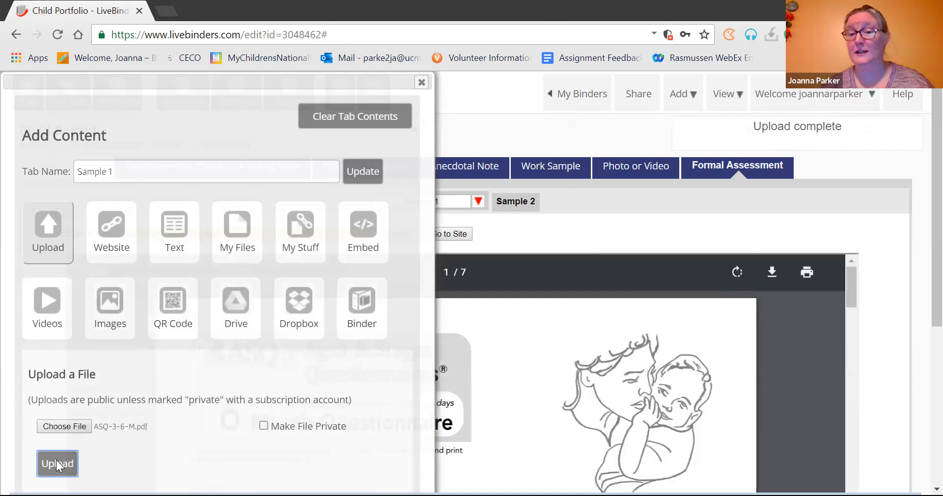
click(422, 84)
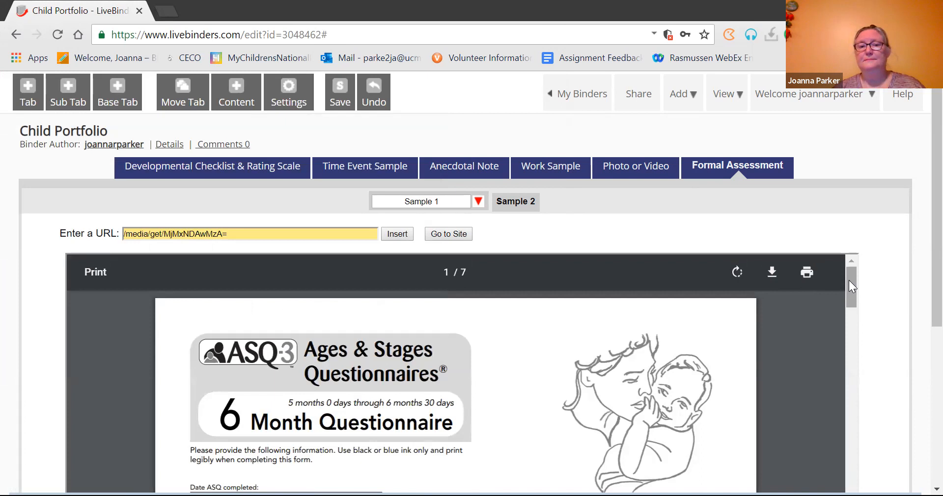
drag(848, 285, 869, 279)
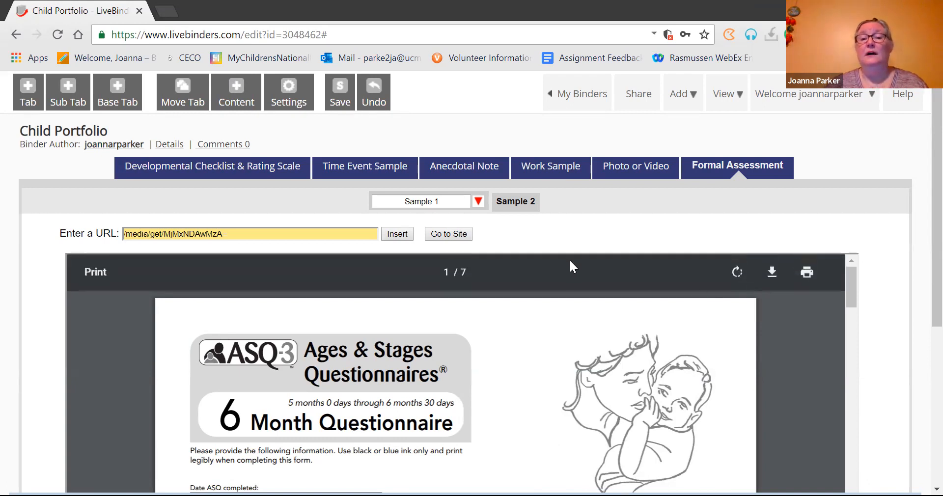
click(519, 202)
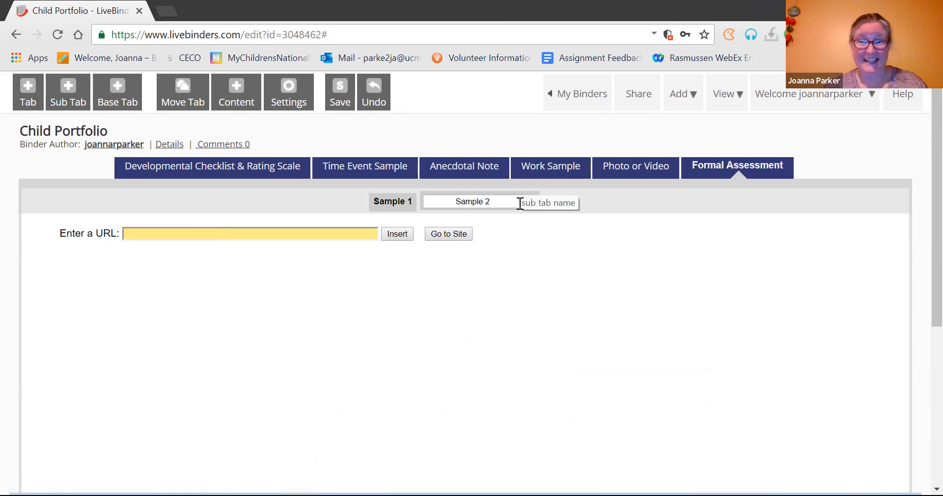
Step: Upload 'Individual Child Report TS.pdf' into the Sample 2 sub tab and close the content panel
click(239, 91)
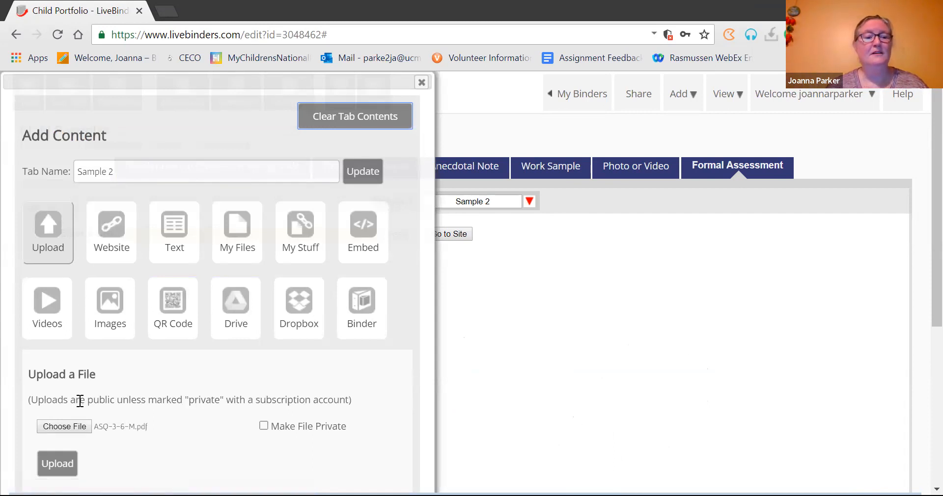
click(71, 425)
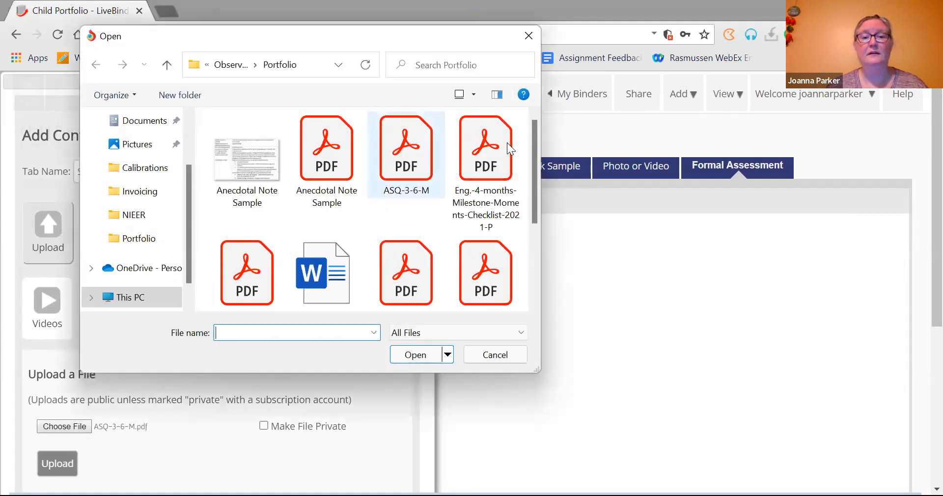
drag(537, 180, 543, 212)
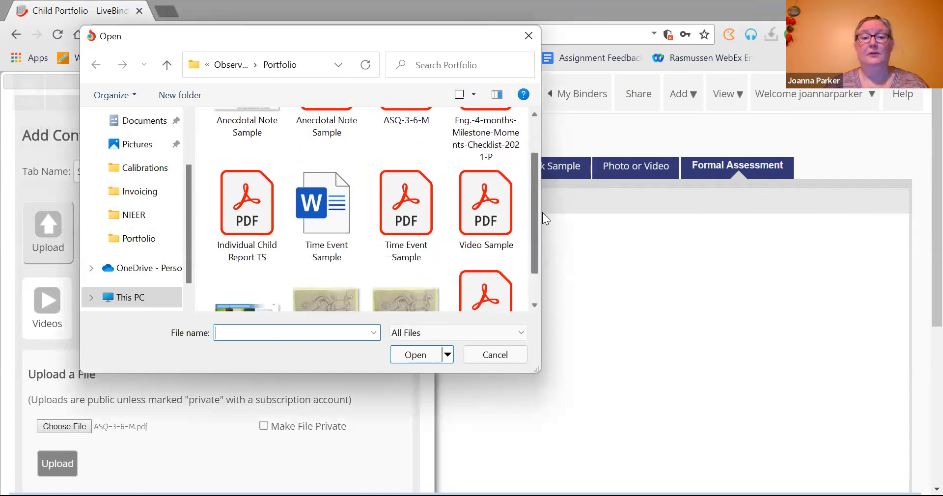
click(240, 192)
double_click(240, 191)
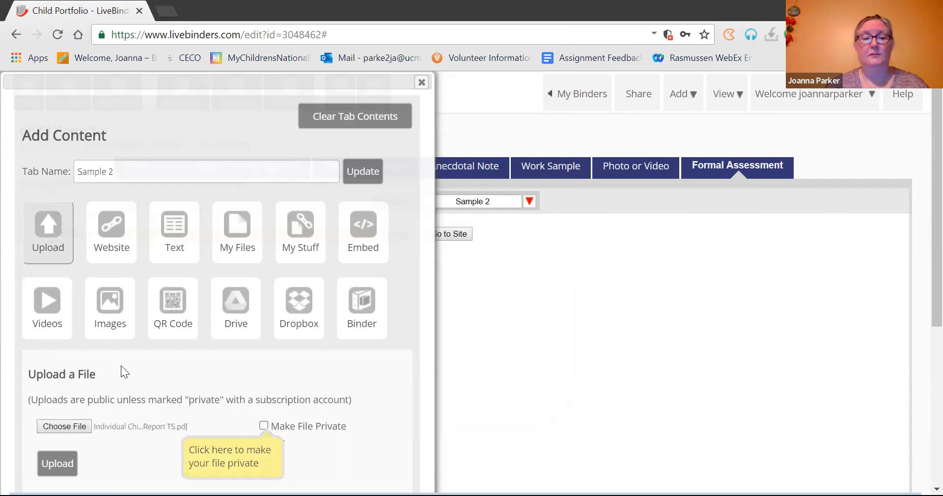
click(62, 463)
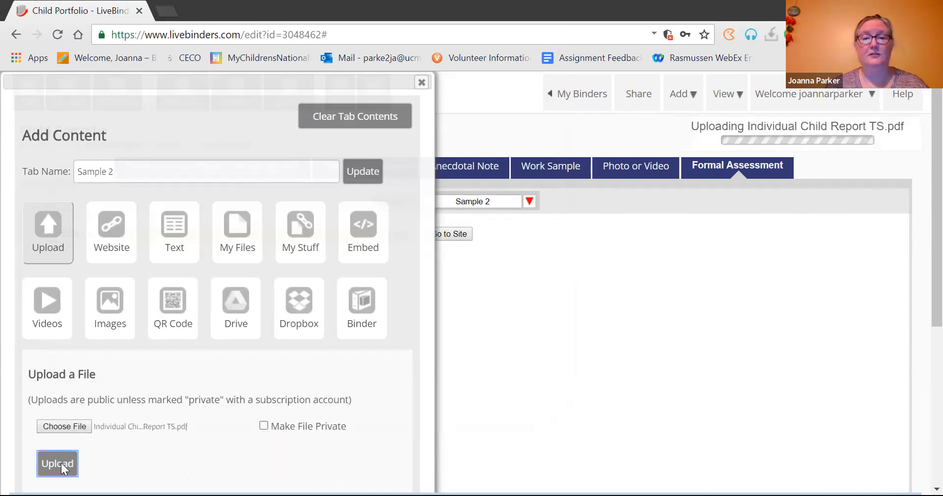
click(421, 83)
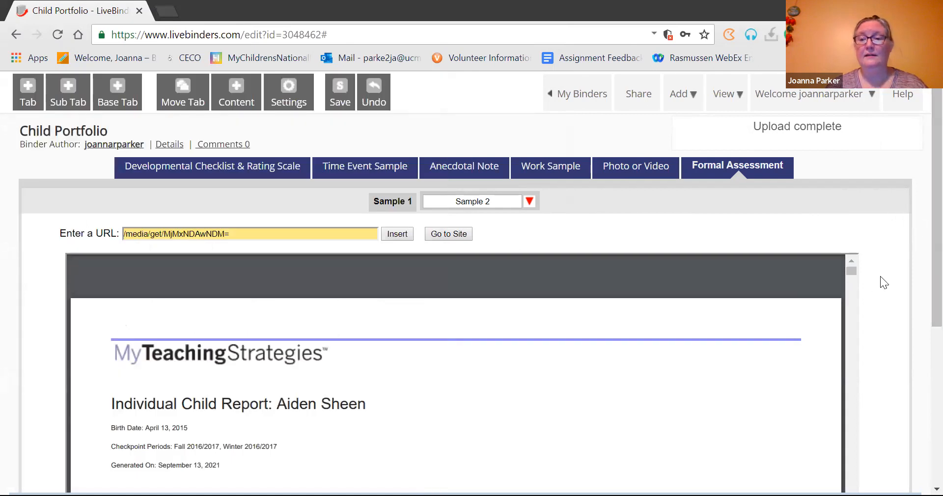
mouse_move(850, 278)
mouse_down()
mouse_move(851, 308)
mouse_move(851, 267)
mouse_up()
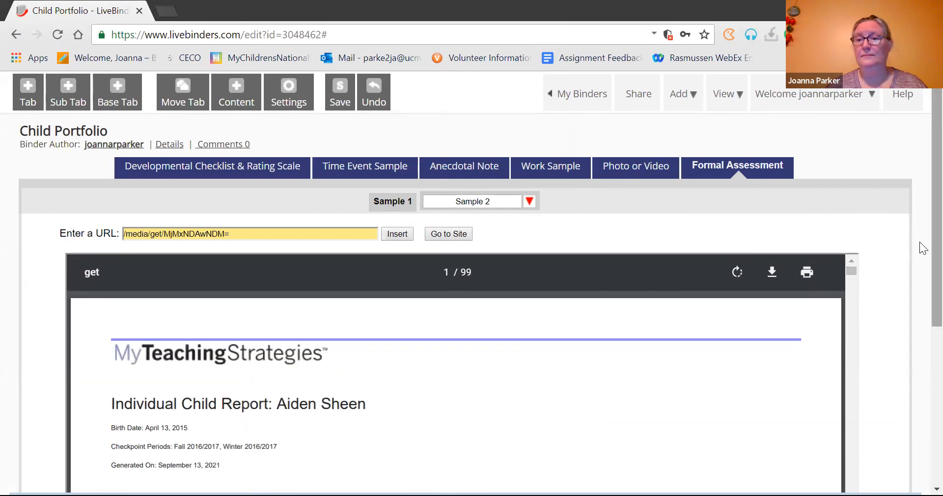
scroll(919, 284, down, 6)
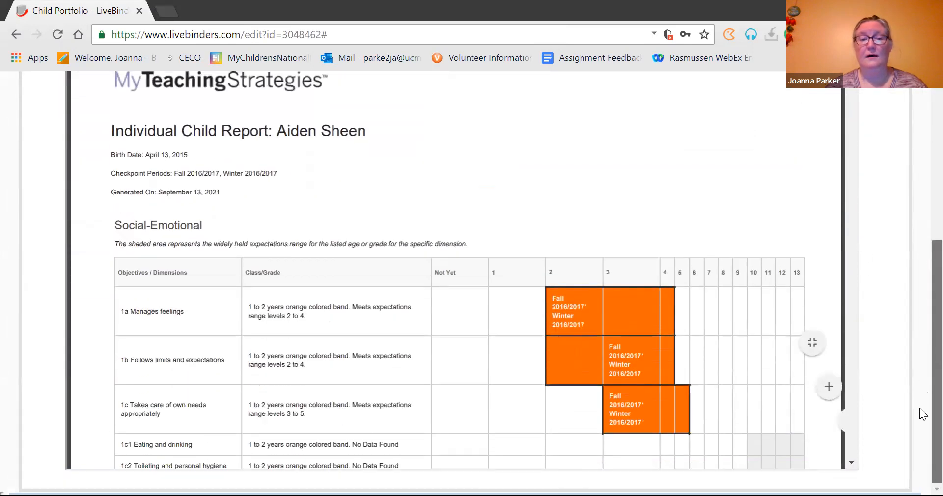
click(852, 464)
drag(851, 464, 852, 466)
scroll(919, 430, up, 6)
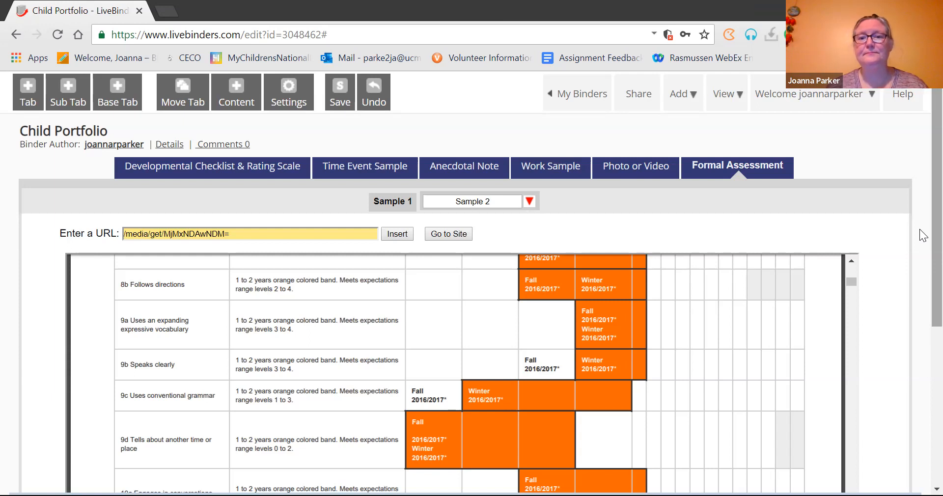
click(628, 169)
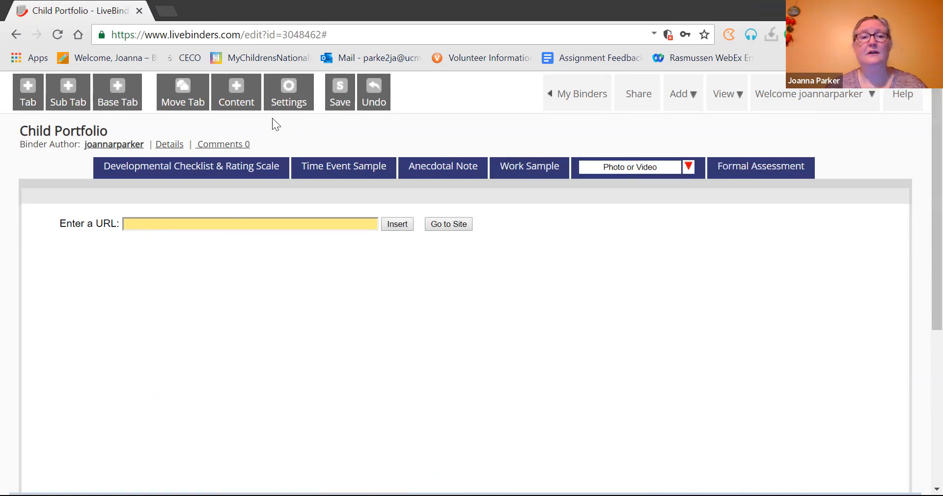
Step: Open Photo or Video's Add Content panel and choose the Website option
click(236, 92)
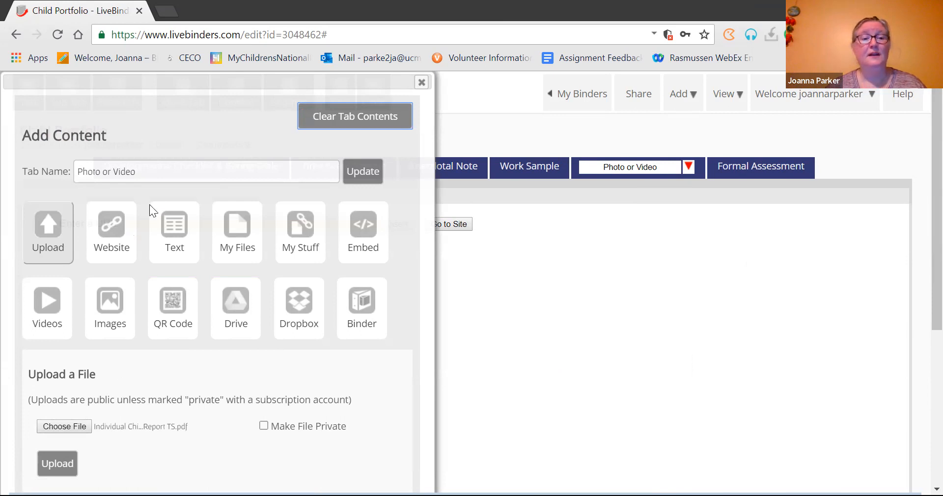
click(125, 249)
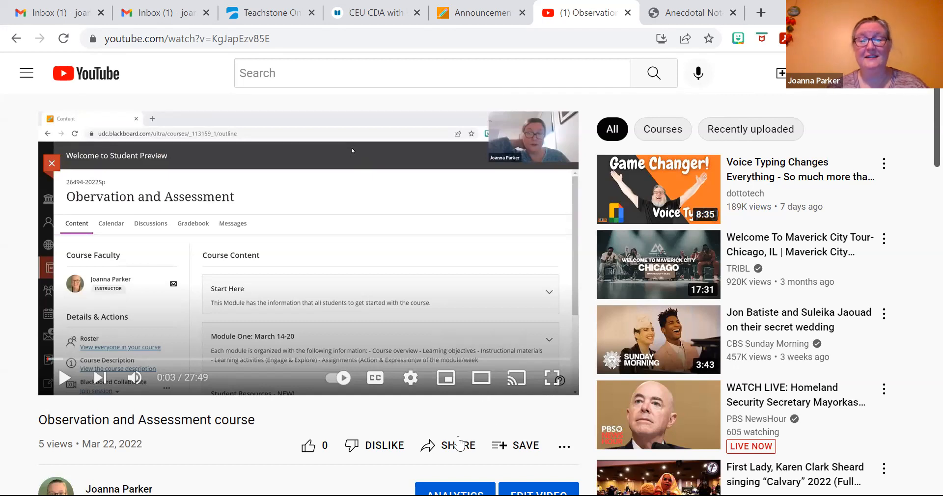
Step: Select the video's iframe embed code via Share > Embed, then choose LiveBinders' embed-code option
click(458, 444)
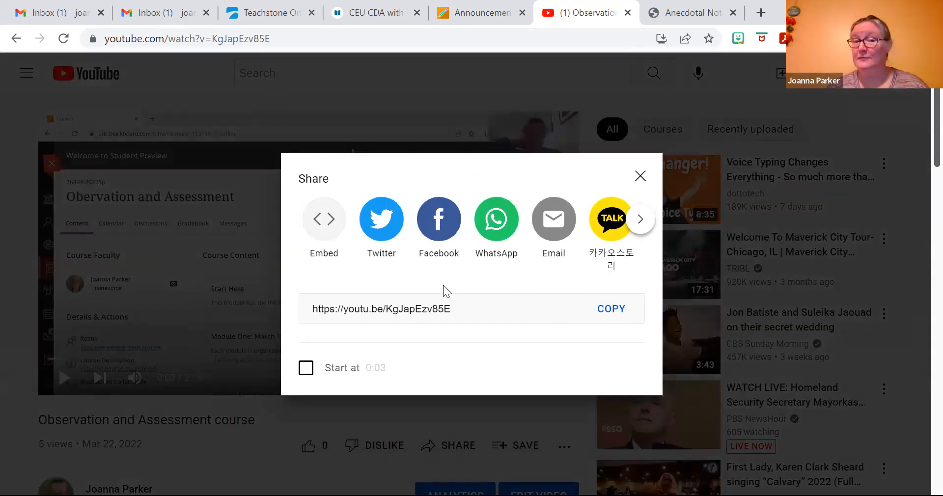
click(323, 220)
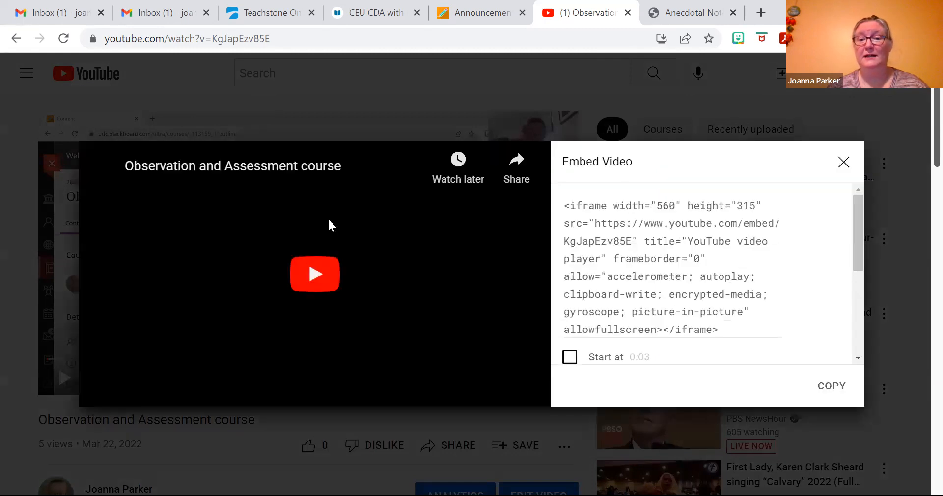
drag(727, 330, 606, 211)
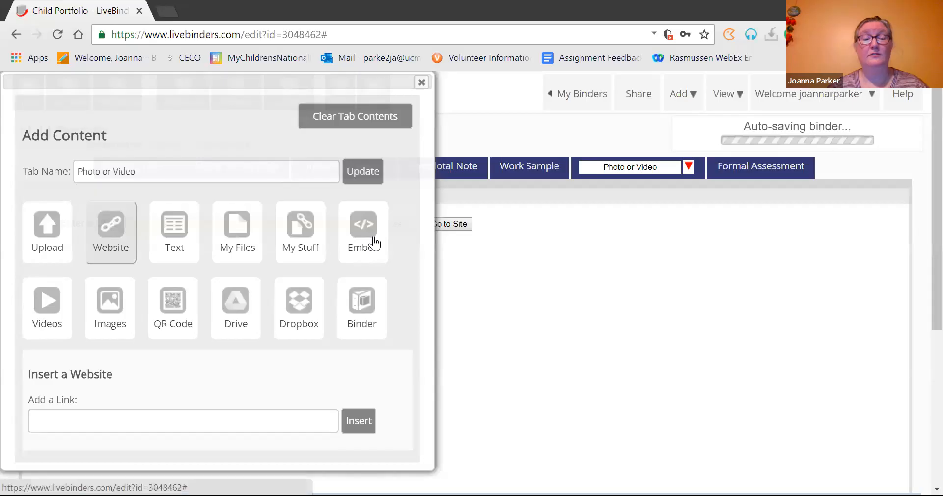
click(373, 242)
Step: Paste the YouTube iframe code into the embed box and insert it into the tab
click(237, 436)
key(ctrl+v)
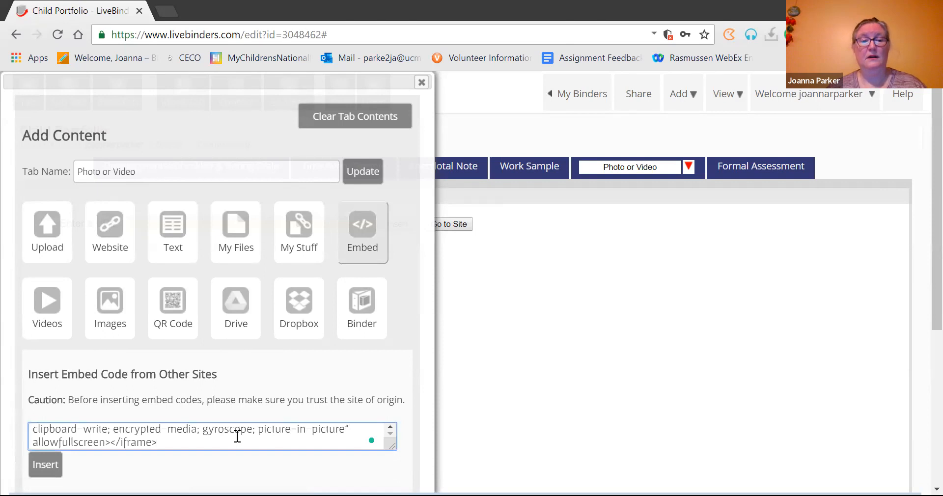
click(42, 464)
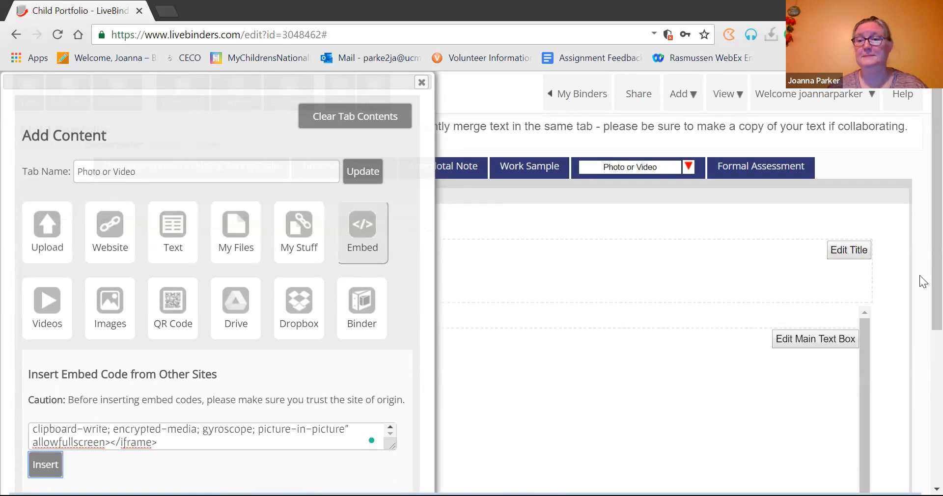
scroll(919, 378, down, 4)
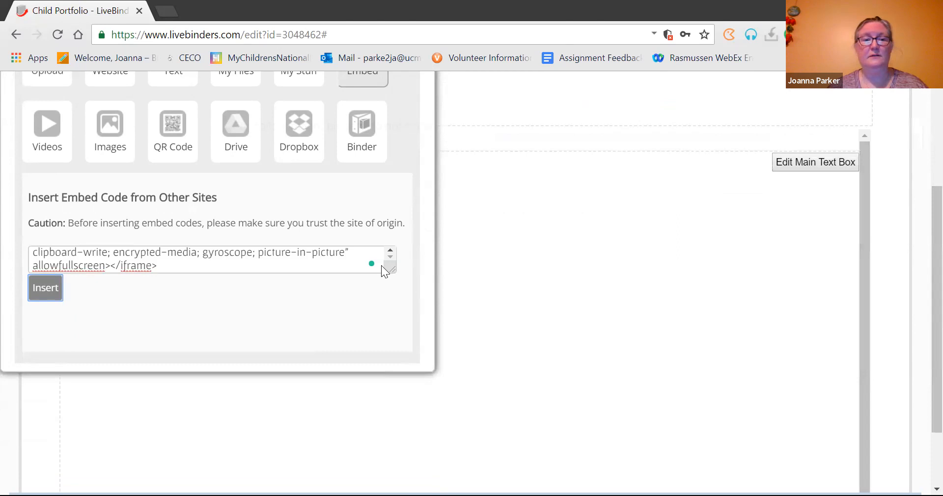
click(233, 267)
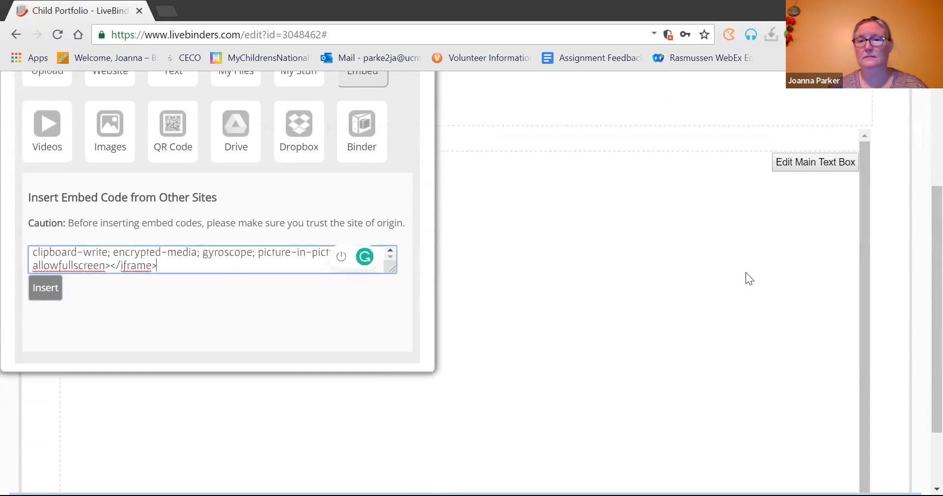
scroll(920, 211, up, 2)
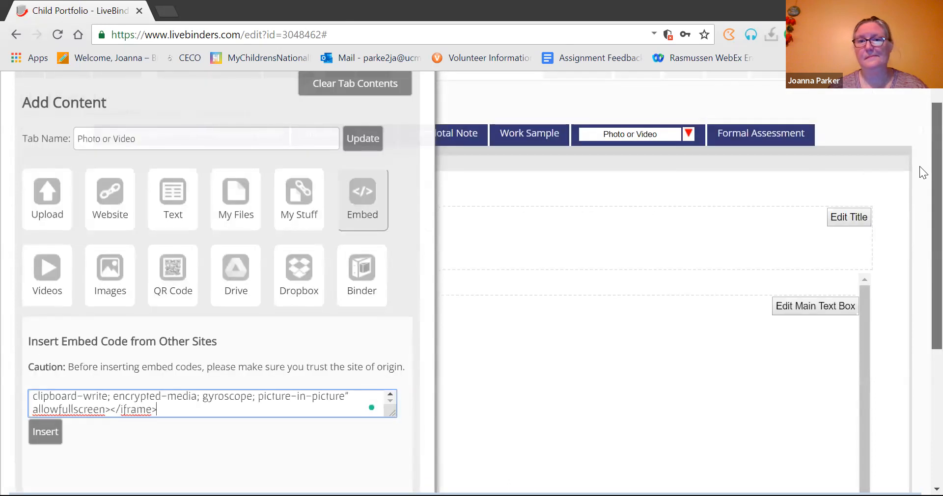
click(42, 335)
Step: Close the content panel and check the embedded video on the Photo or Video tab
click(190, 309)
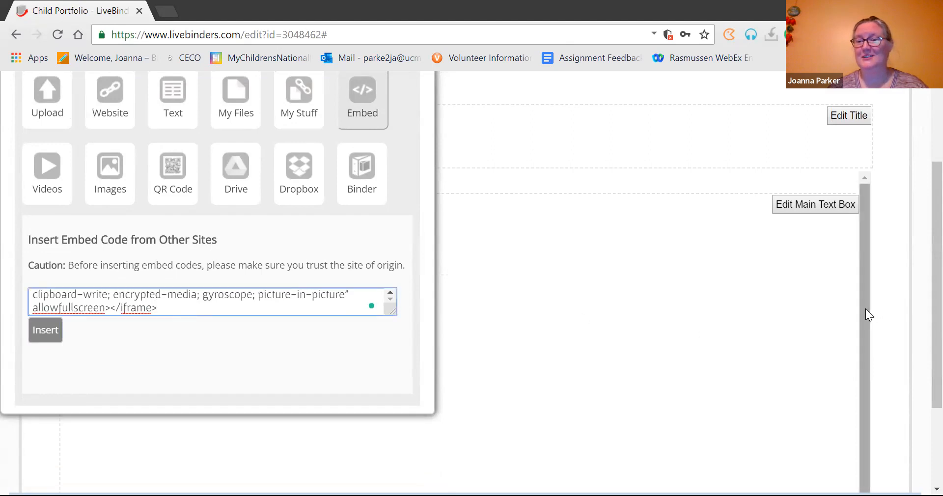
drag(866, 308, 869, 421)
drag(877, 318, 920, 198)
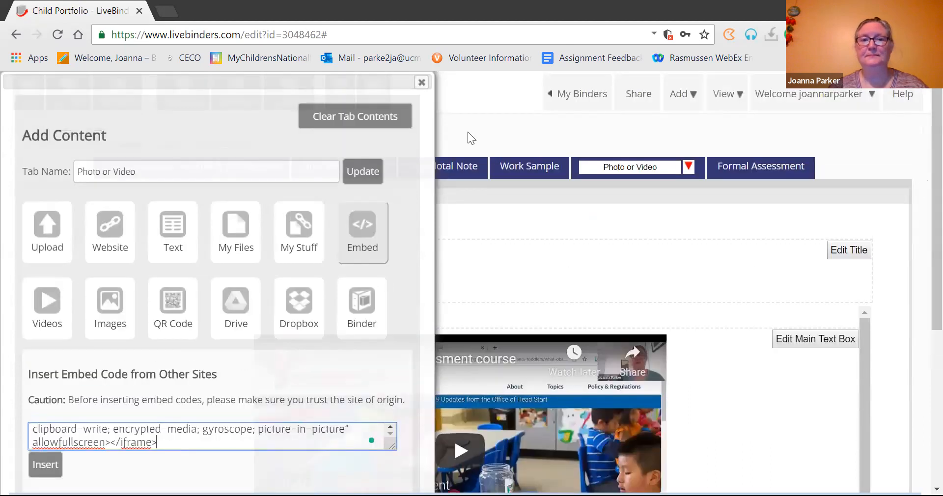
click(421, 82)
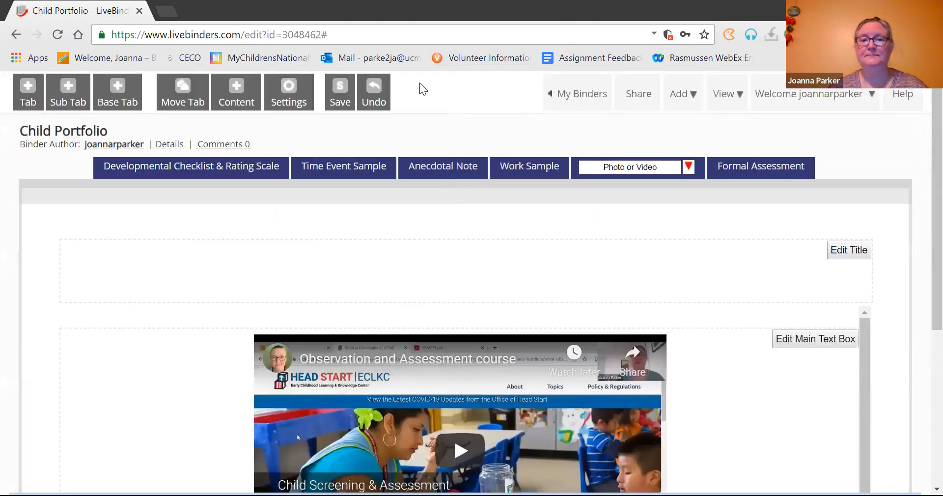
scroll(921, 294, down, 4)
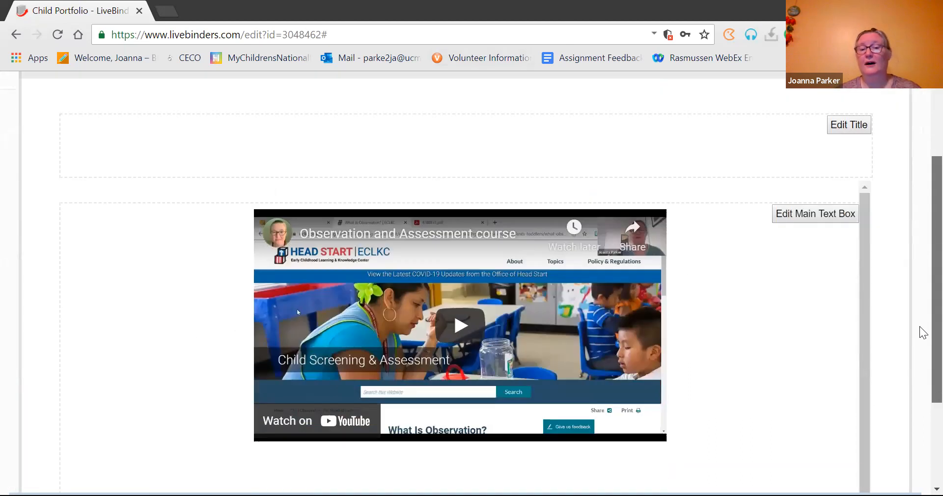
scroll(921, 335, up, 4)
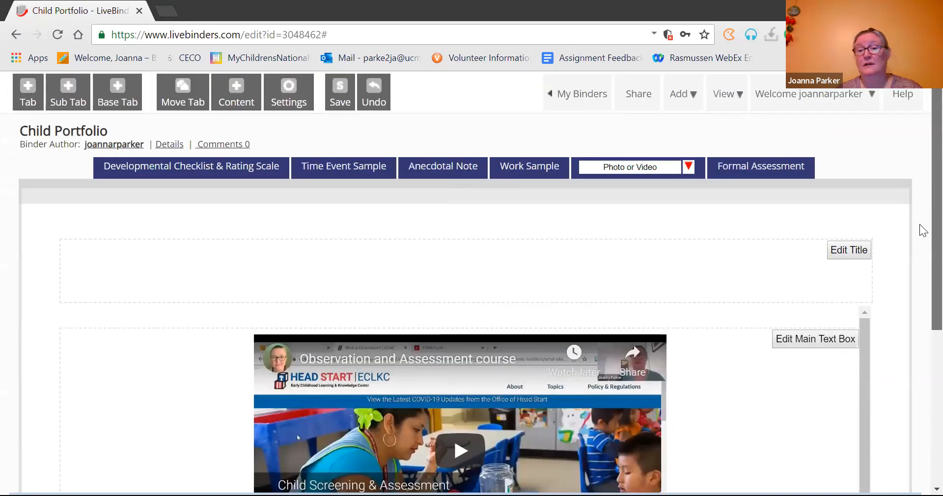
click(689, 167)
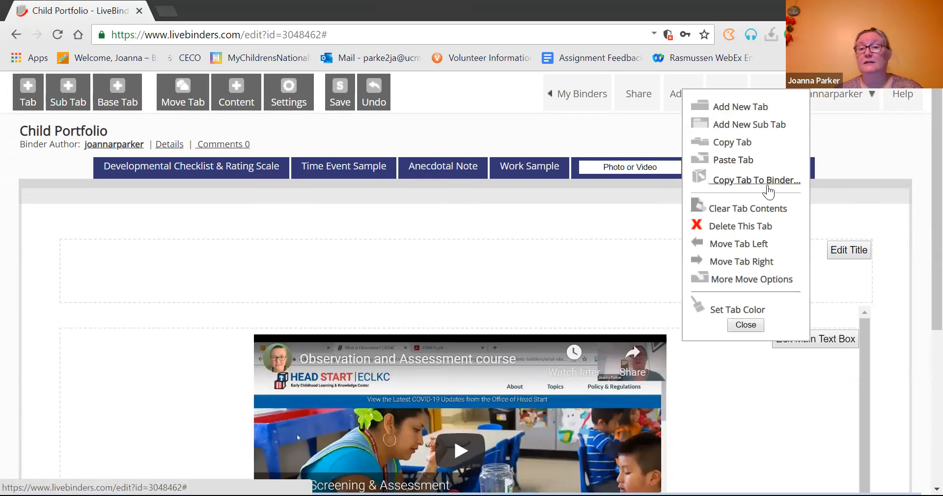
Step: Clear the Photo or Video tab's existing contents and open the file-upload panel
click(766, 210)
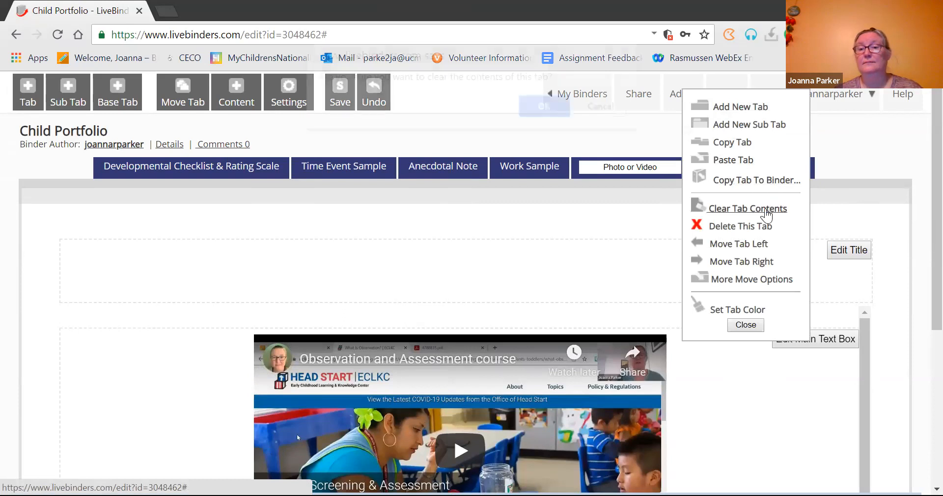
click(558, 122)
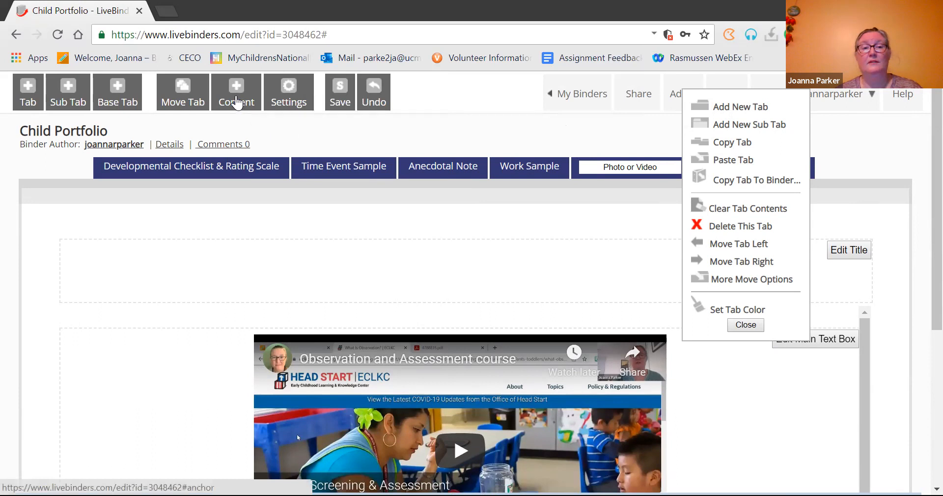
click(238, 101)
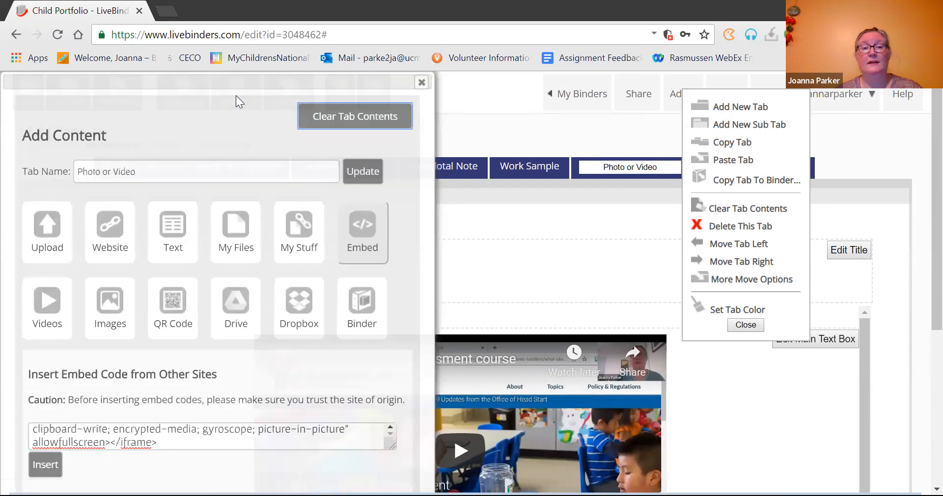
click(54, 238)
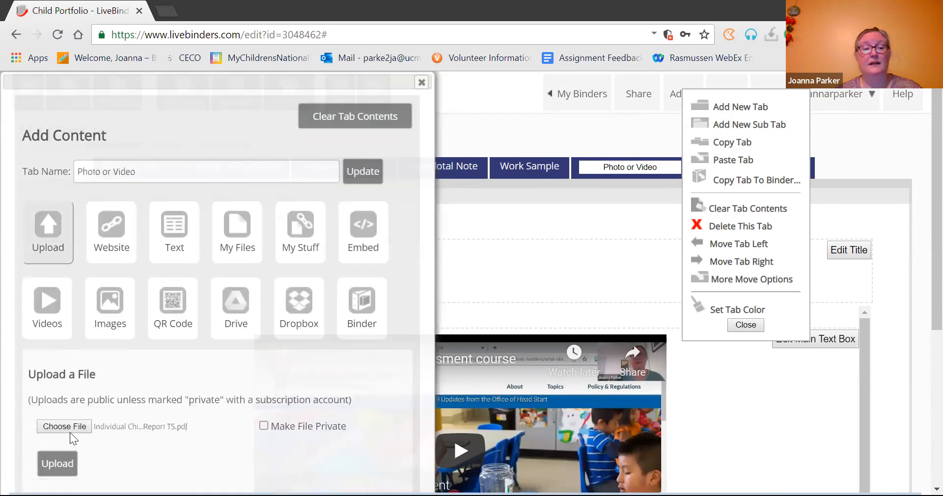
Step: Choose 'Video Sample.pdf' as the file to upload and dismiss the tab options menu
click(66, 429)
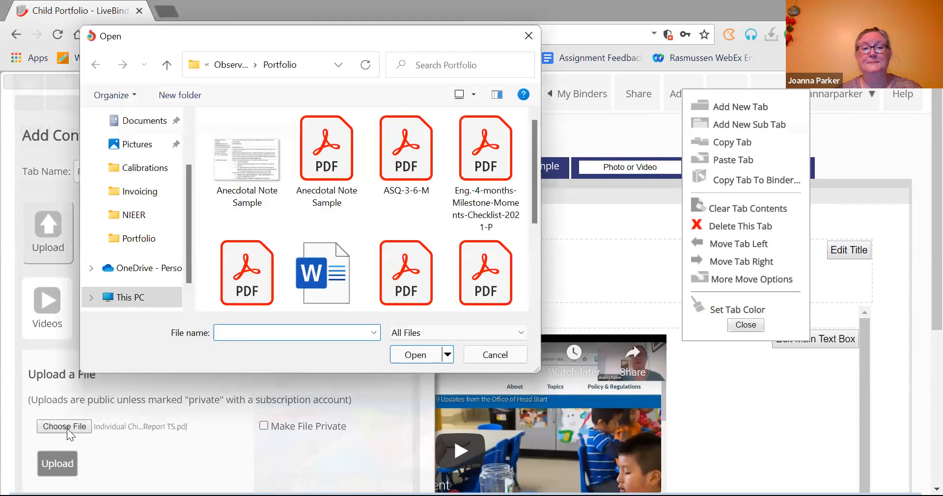
drag(532, 213, 542, 271)
click(479, 169)
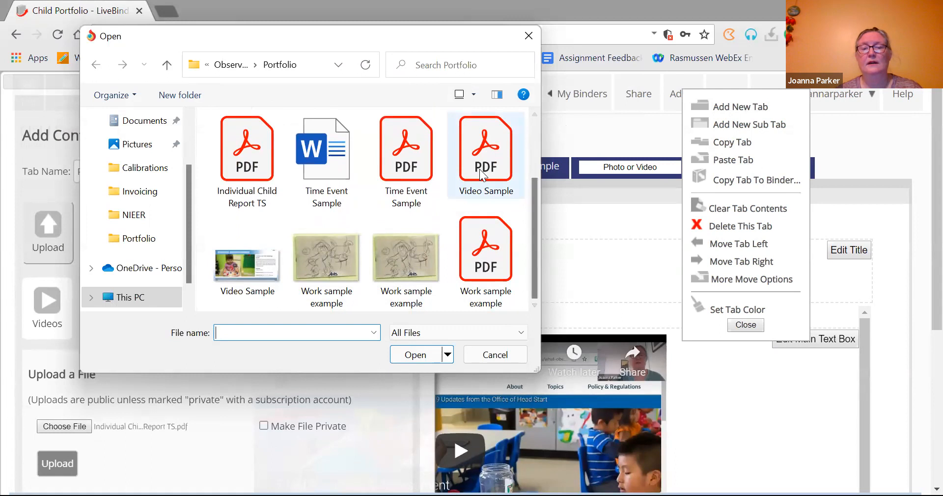
double_click(479, 169)
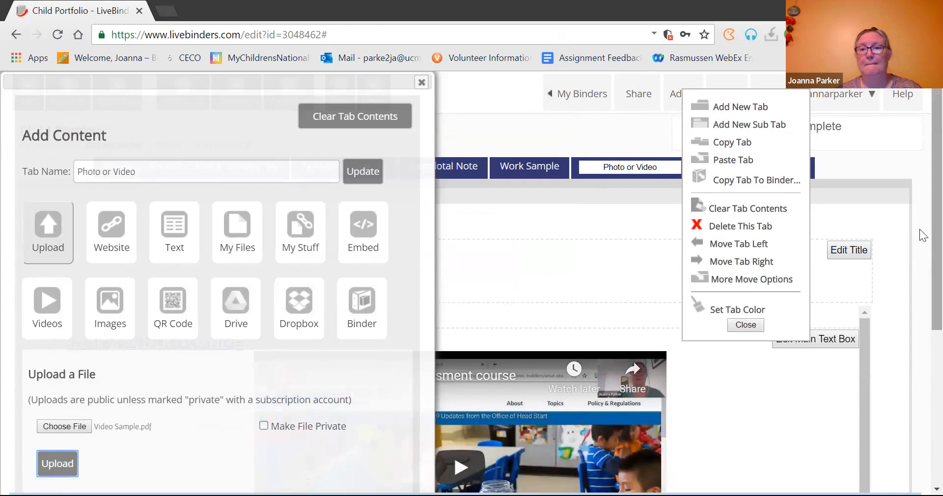
scroll(919, 297, down, 2)
scroll(919, 297, down, 1)
click(738, 335)
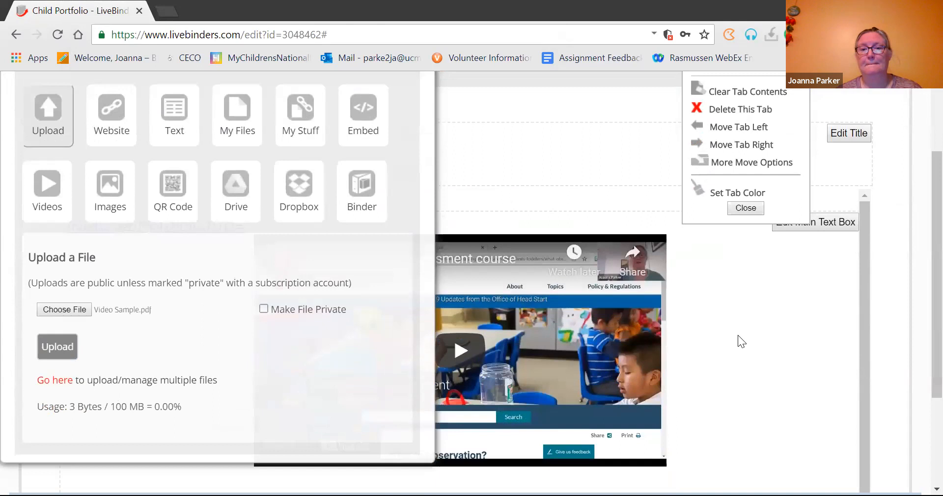
click(746, 209)
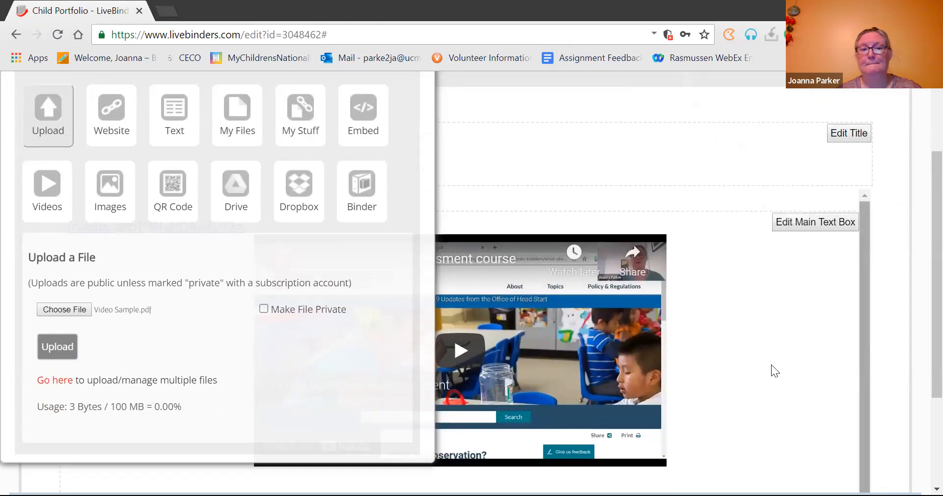
Step: Upload the Video Sample PDF to the Photo or Video tab, overwriting the earlier copy
click(60, 346)
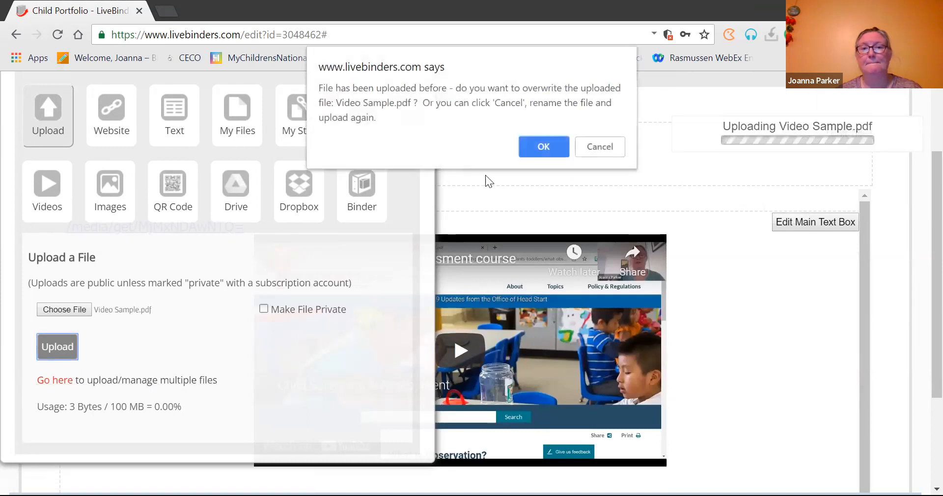
click(532, 141)
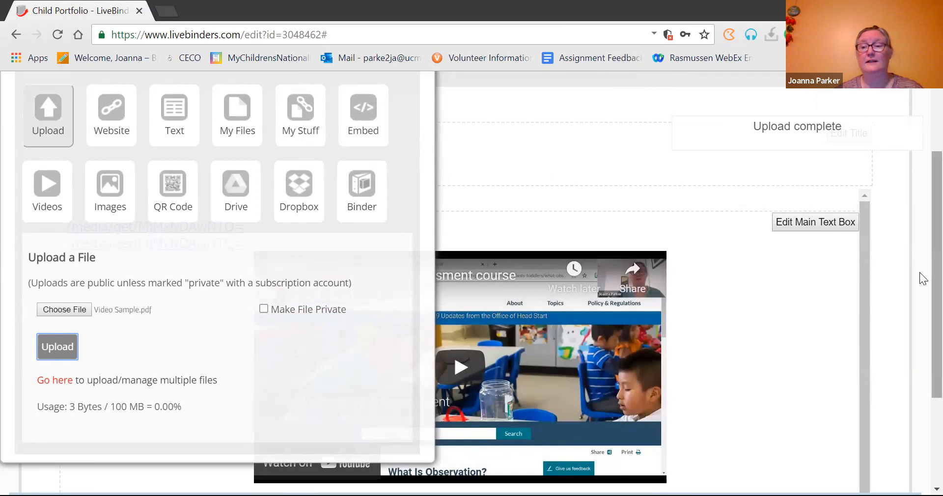
scroll(918, 281, up, 2)
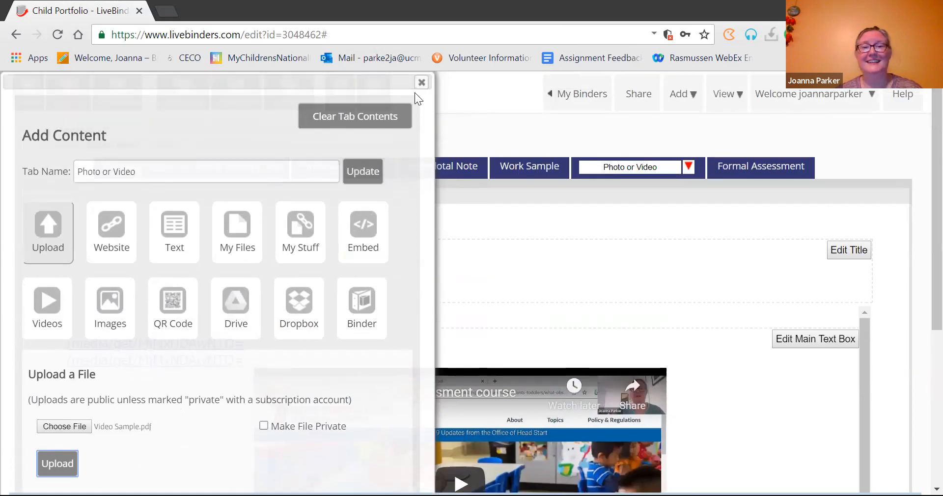
Step: Clear the tab's existing contents, close the content panel, and begin editing the tab's text box
click(362, 118)
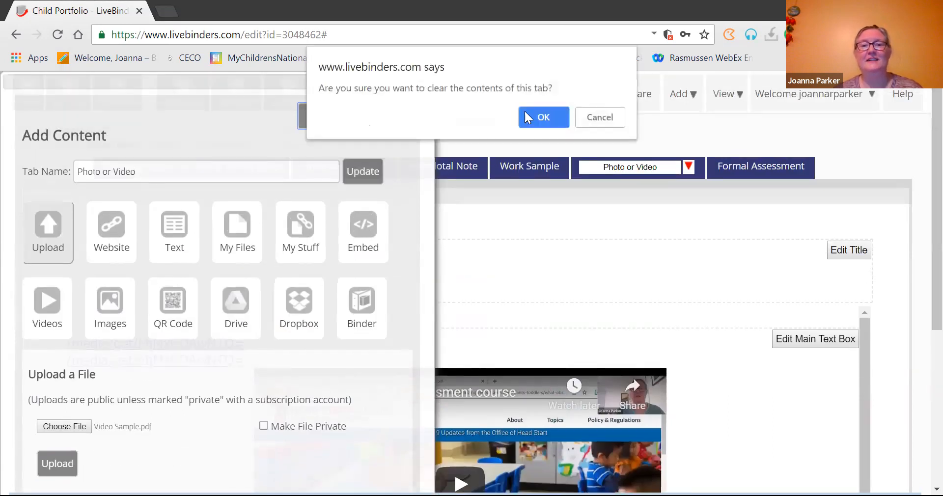
click(549, 118)
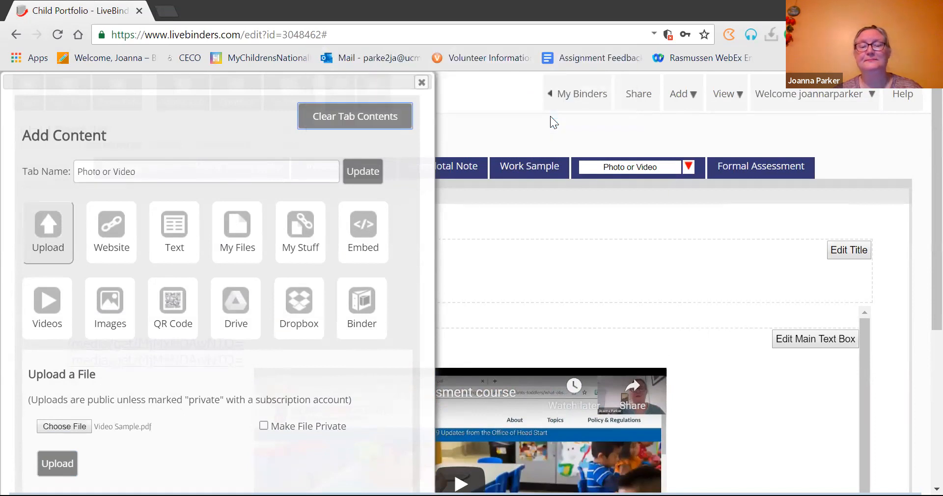
click(421, 83)
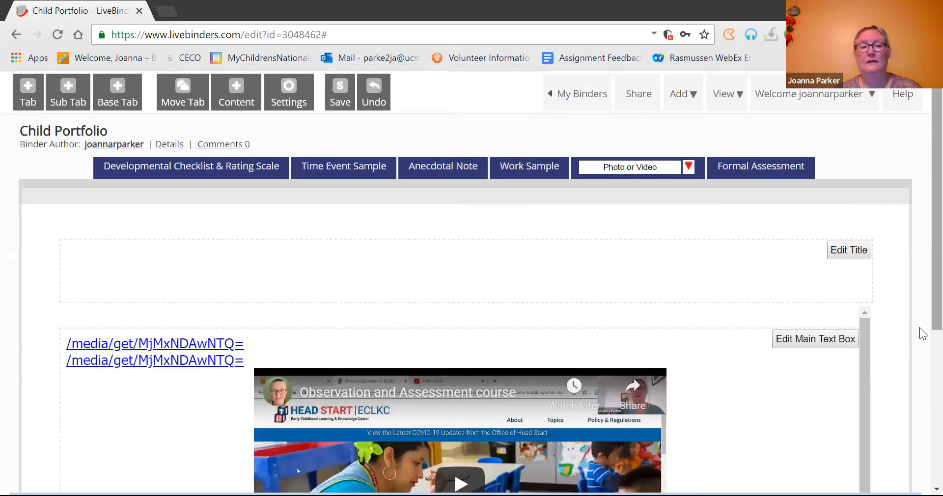
scroll(920, 325, down, 2)
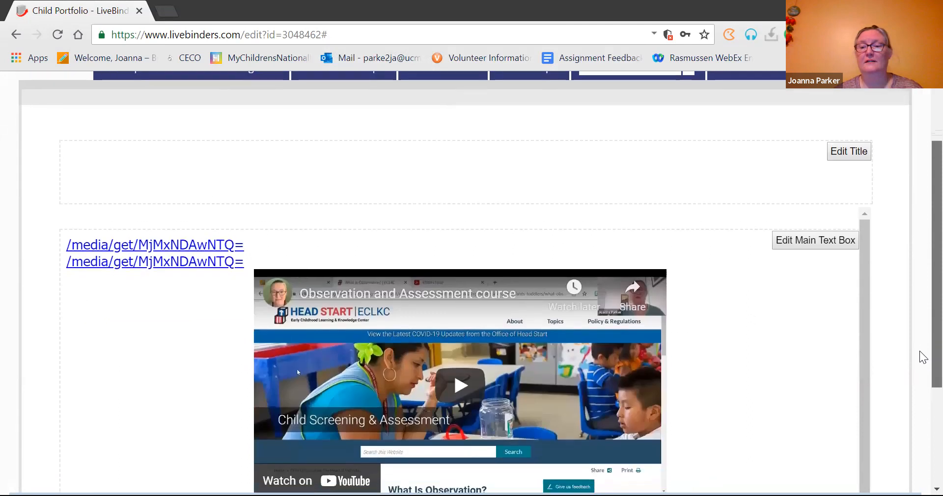
click(817, 240)
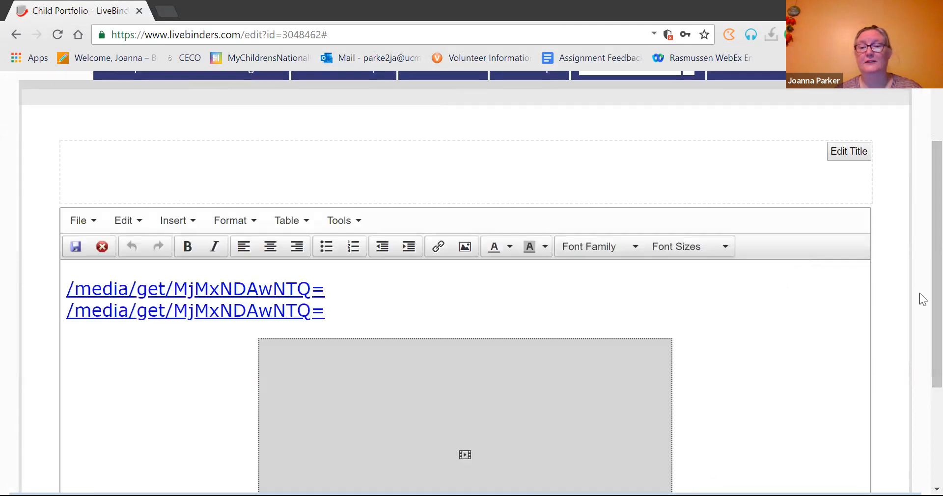
Step: Delete the empty video placeholder and both leftover /media/get links from the text box
click(703, 399)
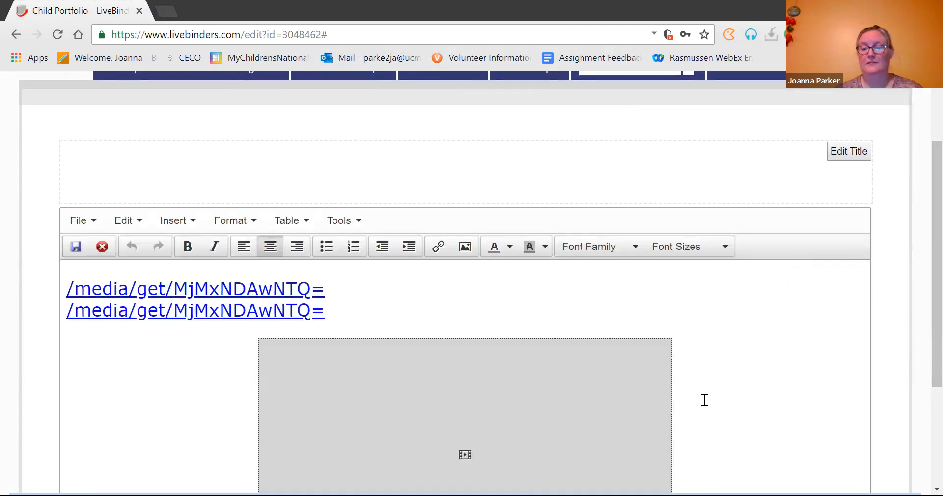
key(BackSpace)
key(BackSpace)
key(BackSpace)
key(BackSpace)
key(BackSpace)
key(BackSpace)
key(BackSpace)
key(BackSpace)
key(BackSpace)
key(BackSpace)
key(BackSpace)
key(BackSpace)
key(BackSpace)
key(BackSpace)
key(BackSpace)
key(BackSpace)
key(BackSpace)
key(BackSpace)
key(BackSpace)
key(BackSpace)
key(BackSpace)
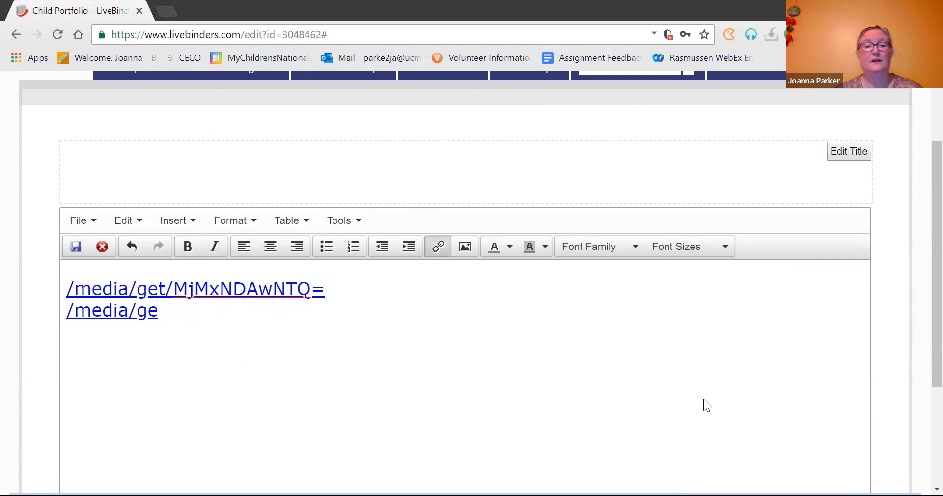
key(BackSpace)
key(BackSpace)
key(BackSpace)
key(BackSpace)
key(BackSpace)
key(BackSpace)
key(BackSpace)
key(BackSpace)
key(BackSpace)
key(BackSpace)
key(BackSpace)
key(BackSpace)
key(BackSpace)
key(BackSpace)
key(BackSpace)
key(BackSpace)
key(BackSpace)
key(BackSpace)
key(BackSpace)
key(BackSpace)
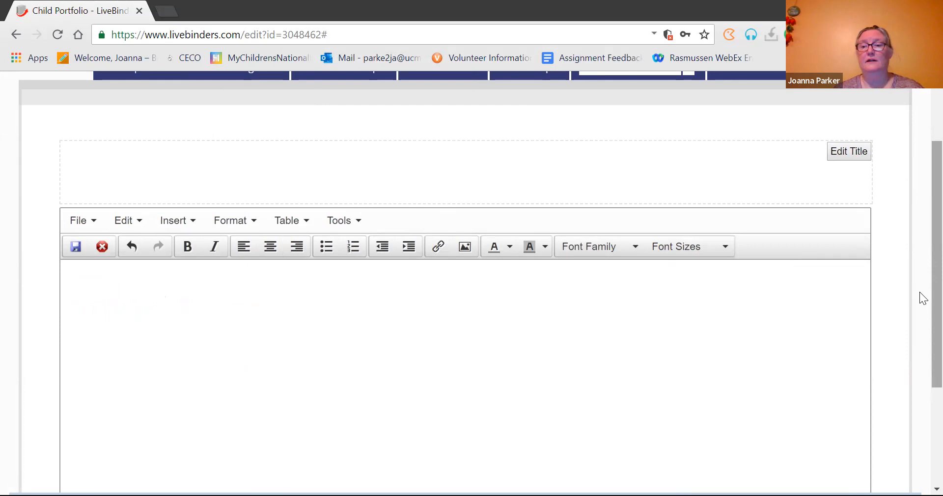
scroll(920, 256, up, 2)
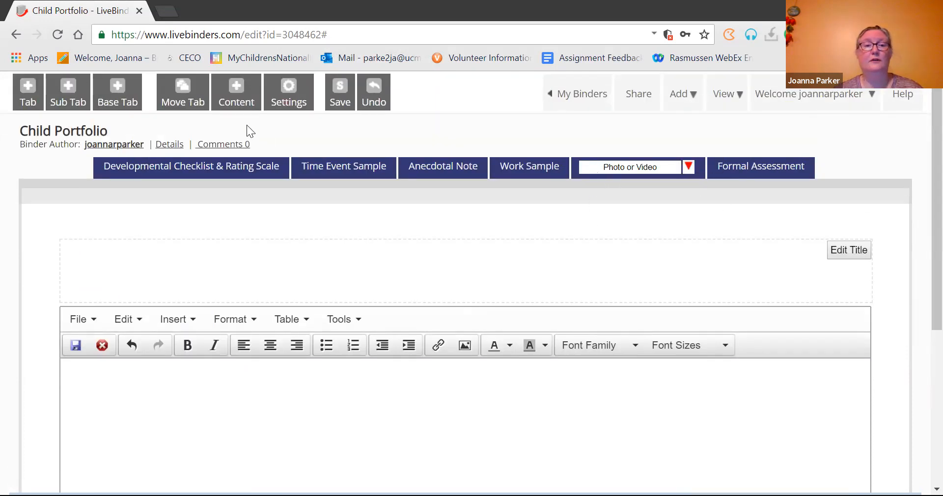
click(232, 89)
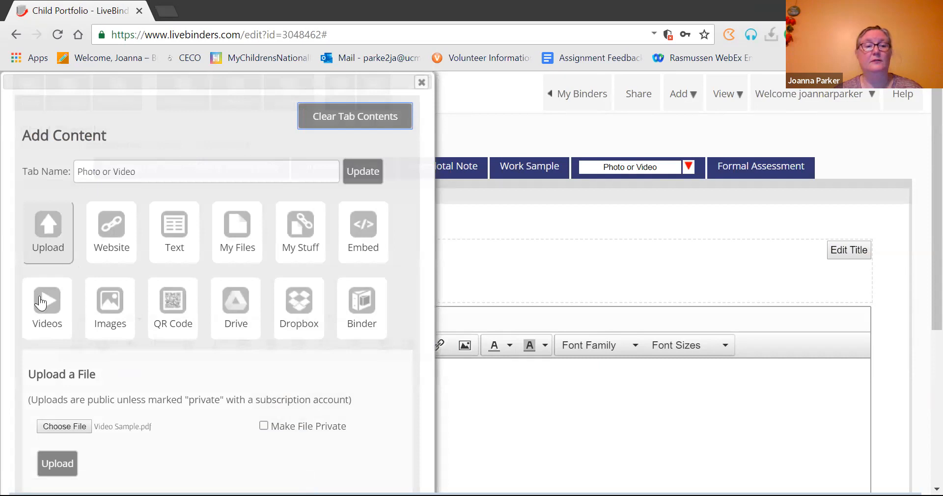
Step: Upload Video Sample.pdf into the Photo or Video tab, confirming the overwrite
click(65, 425)
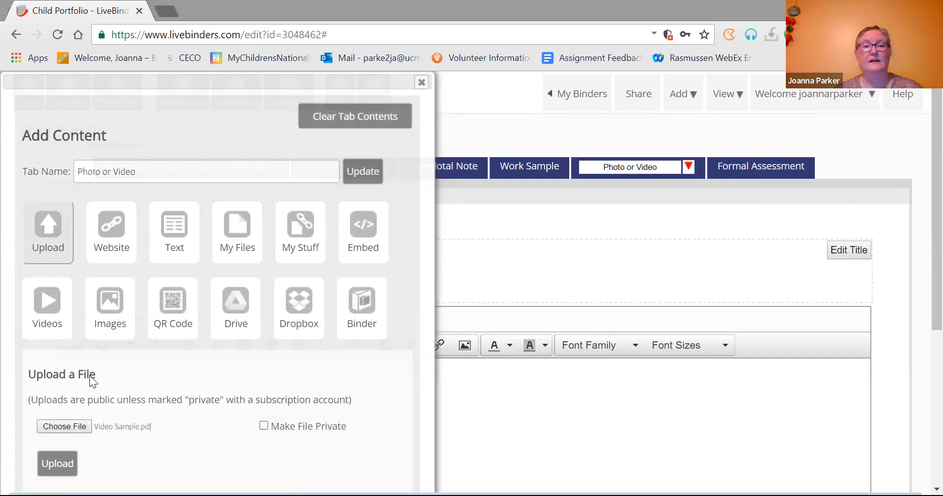
drag(533, 206, 540, 260)
click(505, 175)
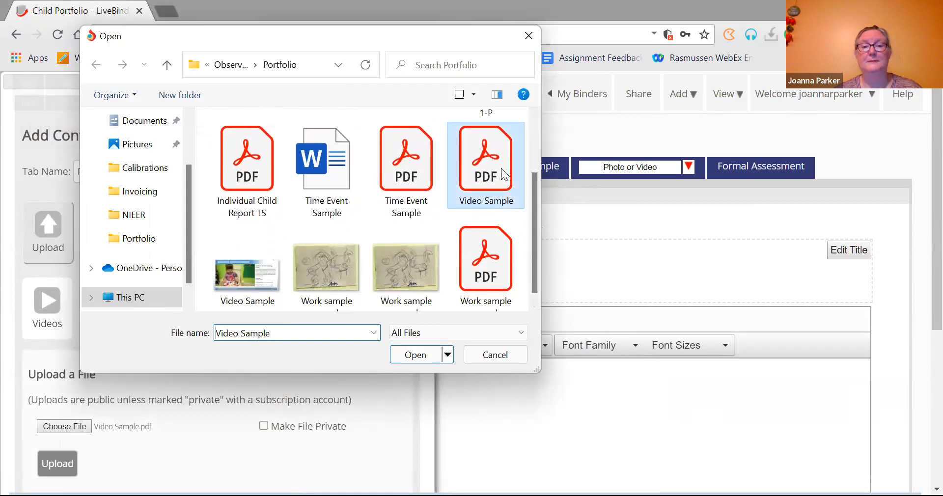
double_click(505, 174)
click(52, 462)
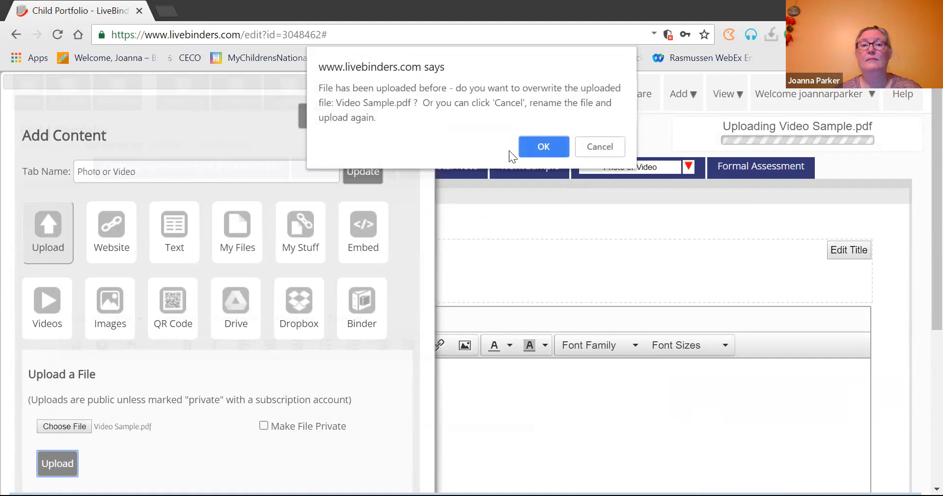
click(532, 148)
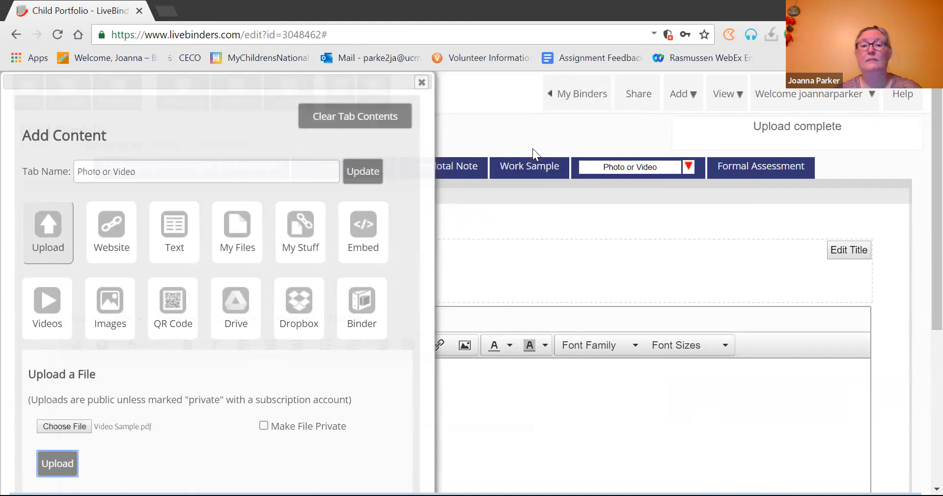
Step: Close the Add Content panel and go to the Work Sample tab
click(422, 82)
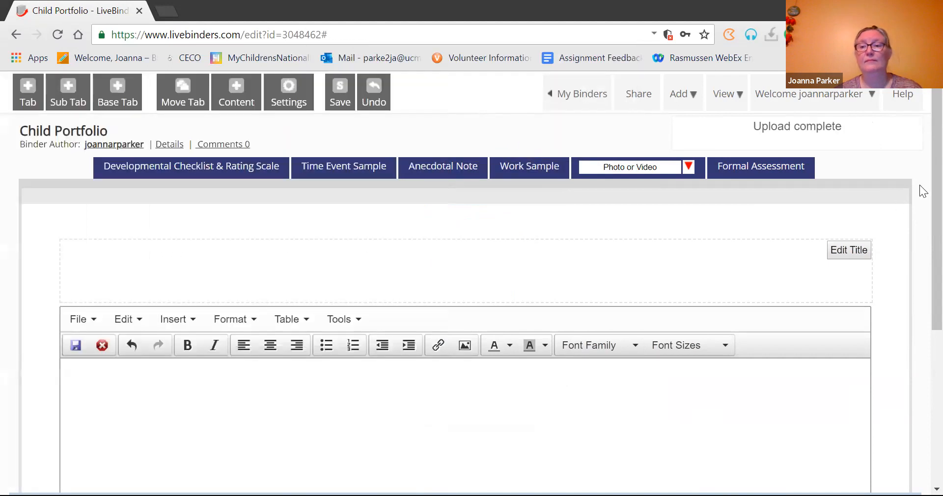
scroll(921, 191, down, 5)
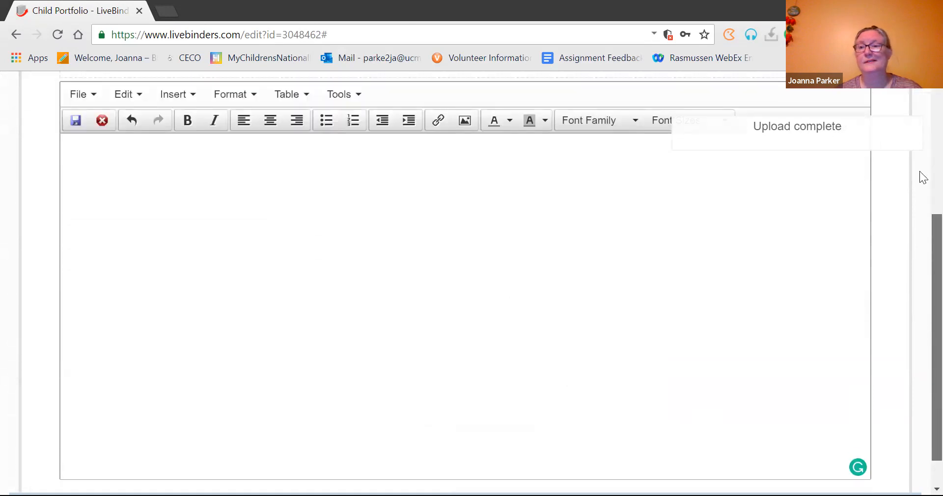
scroll(922, 174, up, 5)
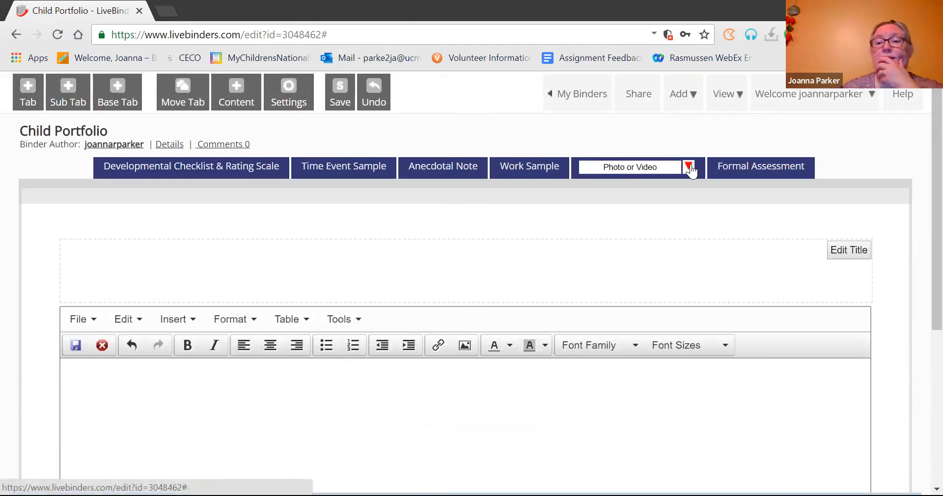
click(520, 169)
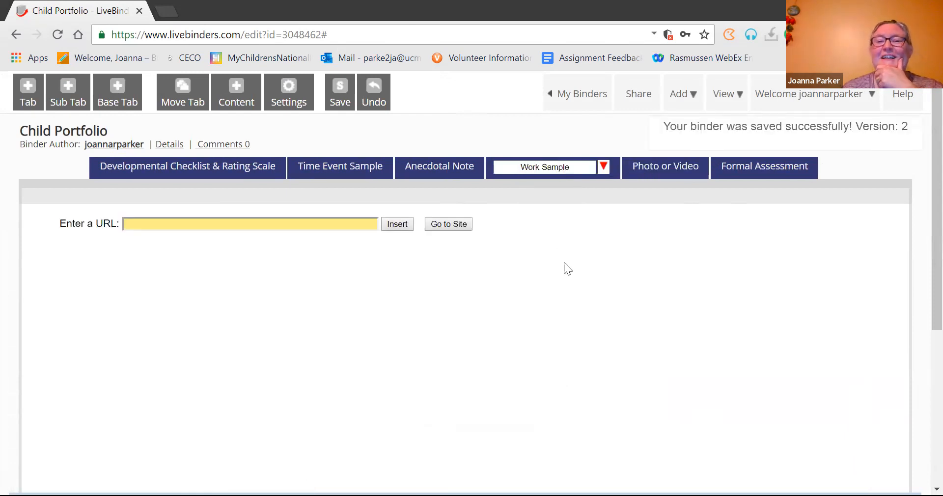
Step: Upload Work sample example.pdf into the Work Sample tab, then go to Anecdotal Note
click(236, 95)
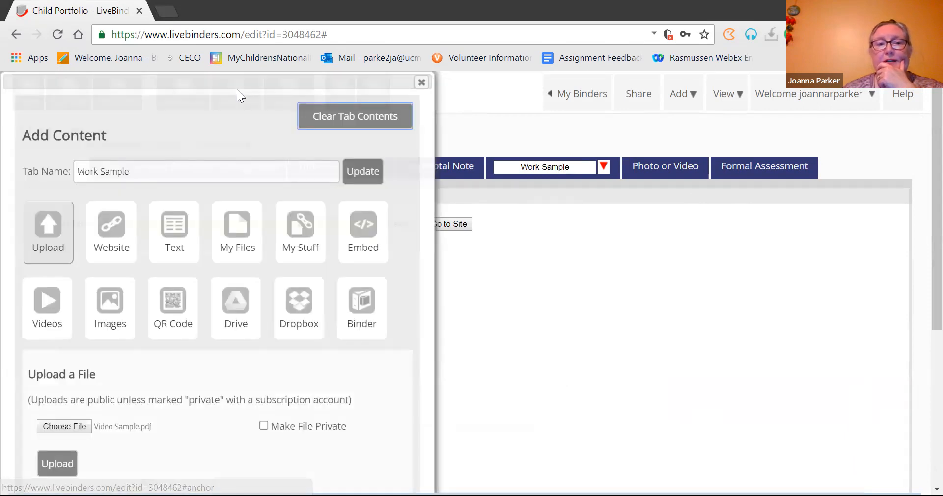
click(64, 426)
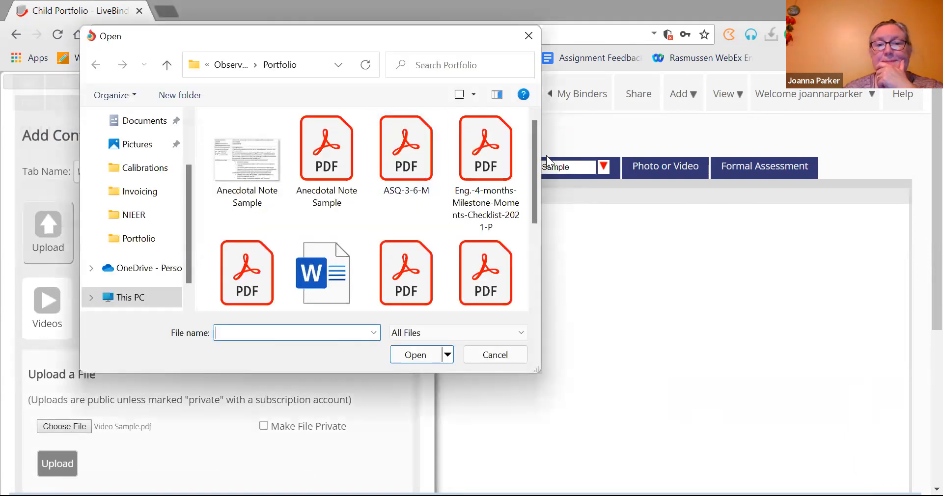
drag(536, 187, 534, 279)
double_click(493, 253)
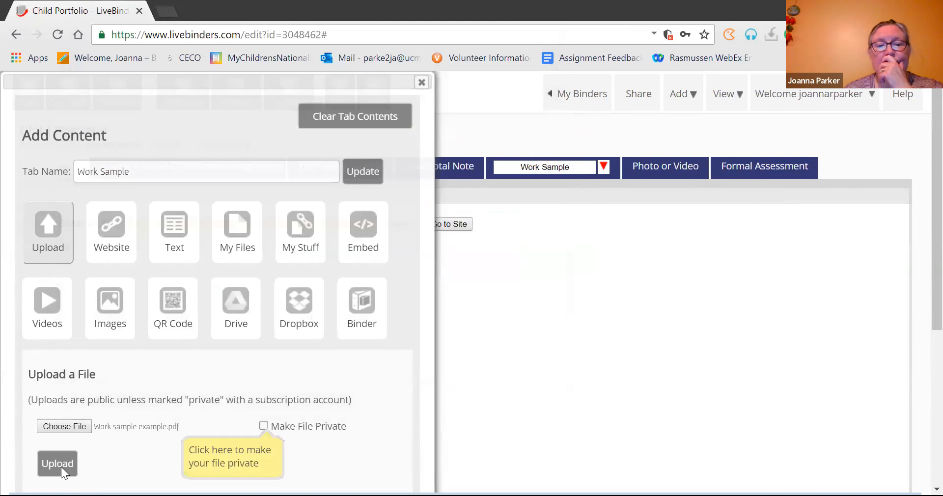
click(58, 464)
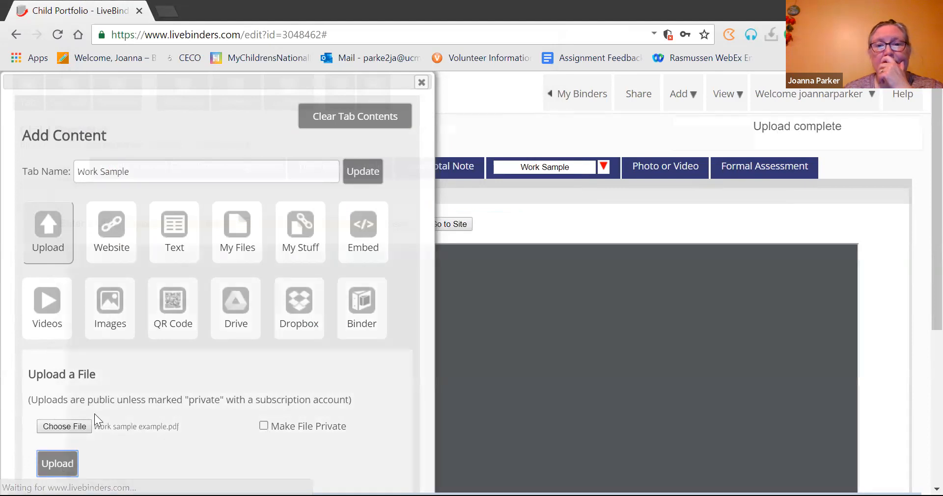
click(424, 80)
click(444, 166)
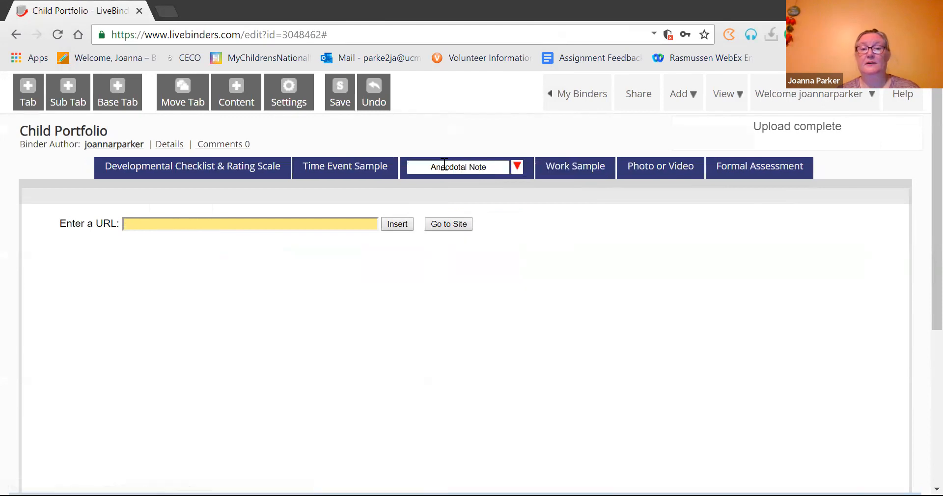
Step: Upload Anecdotal Note Sample.pdf into the Anecdotal Note tab and close the panel
click(234, 97)
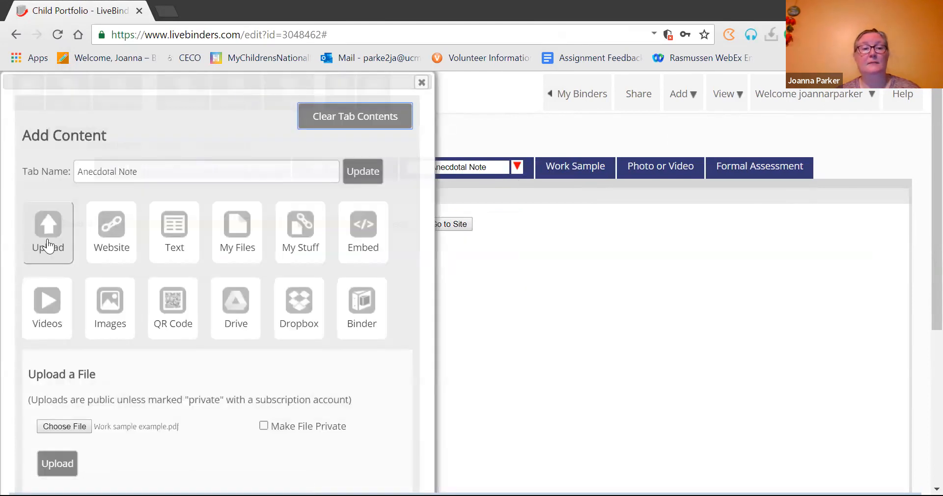
click(69, 425)
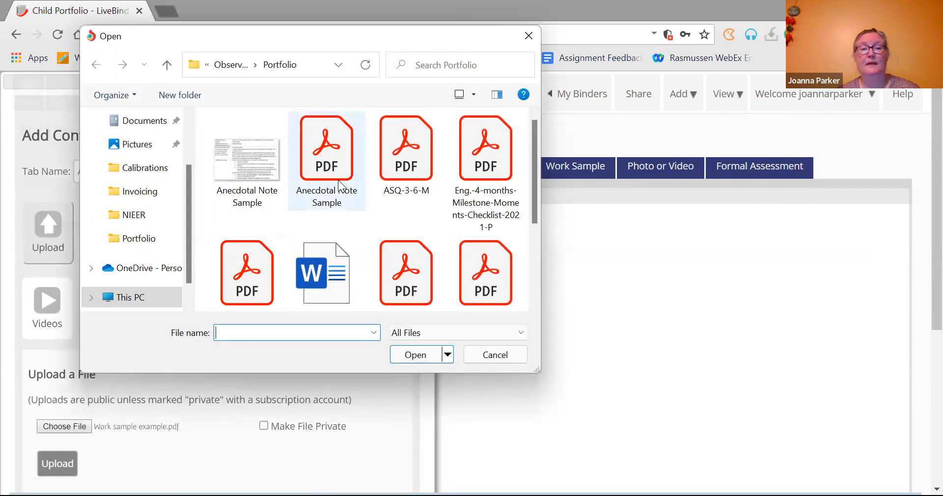
click(337, 180)
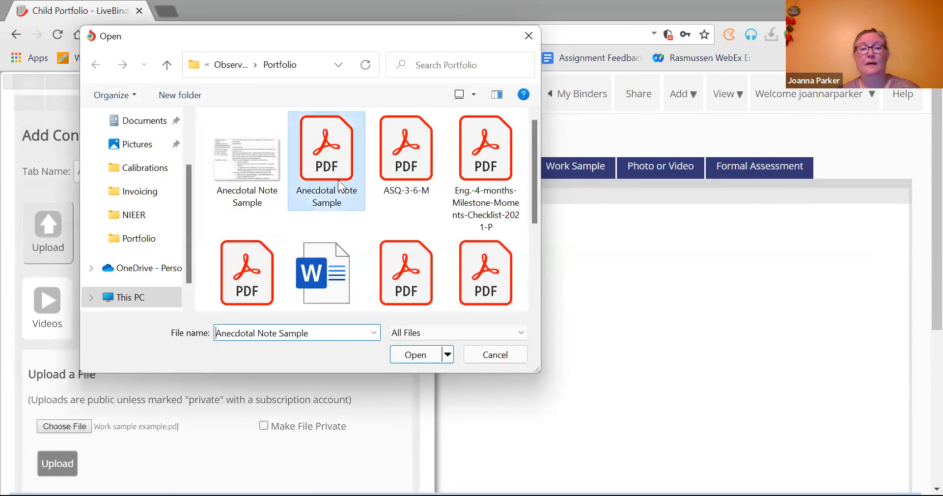
double_click(338, 180)
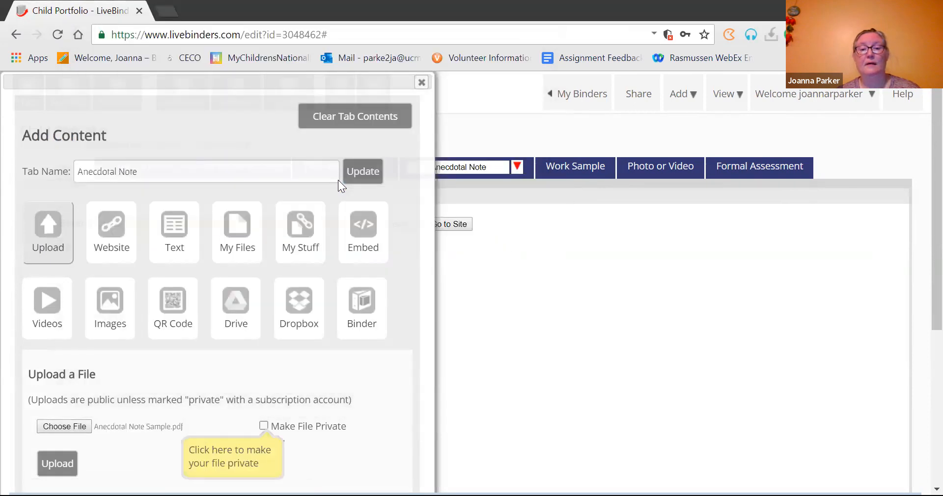
click(67, 462)
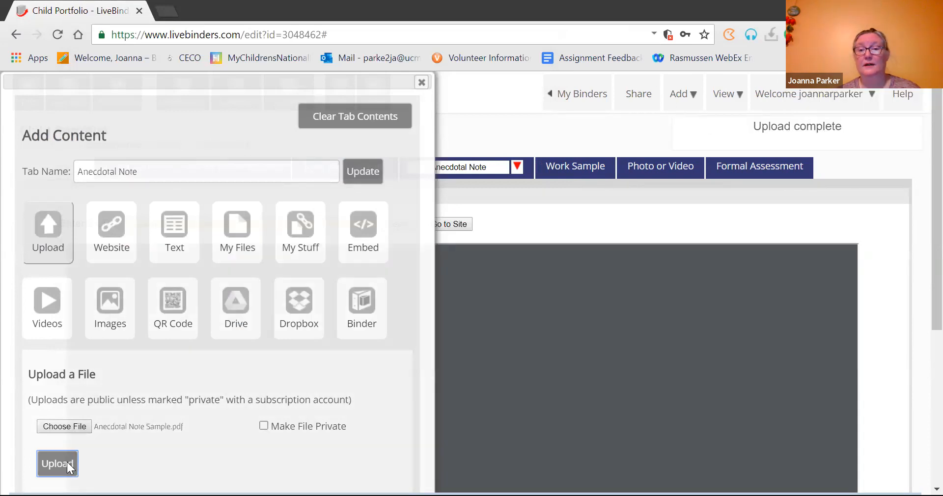
click(422, 82)
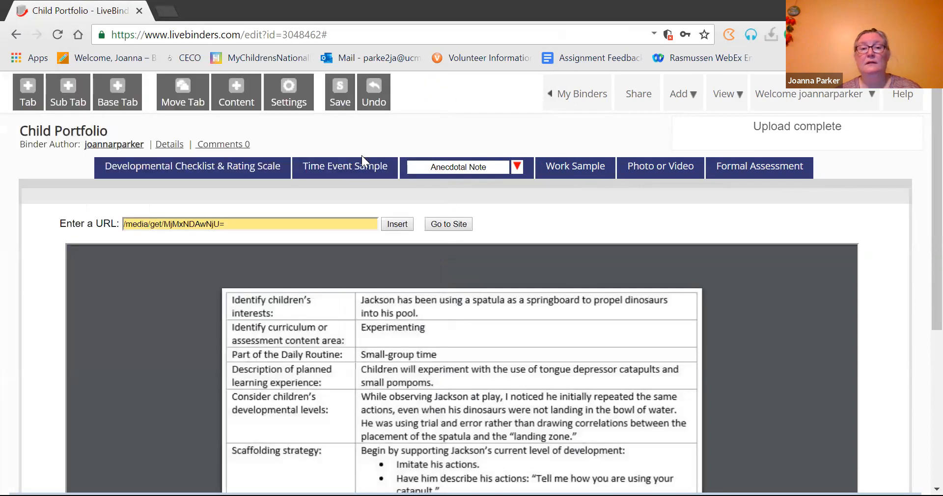
Step: Upload Time Event Sample.pdf into the Time Event Sample tab and close the panel
click(352, 167)
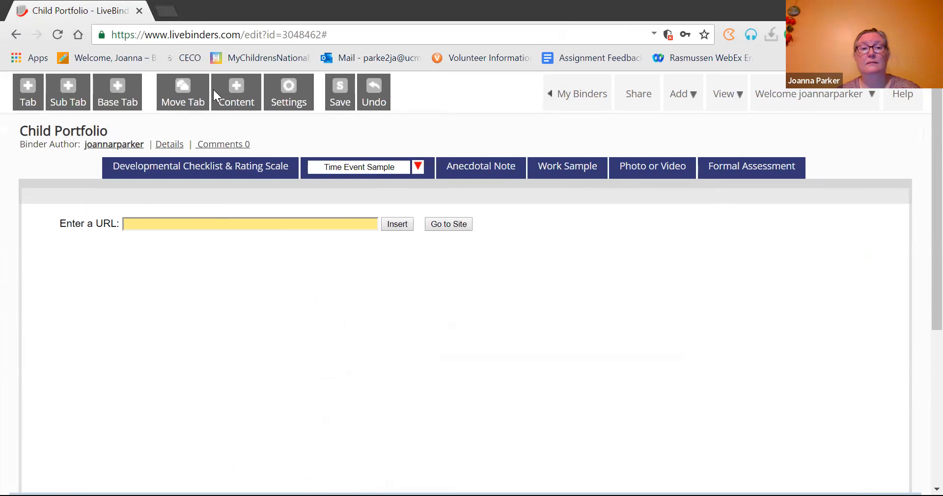
click(243, 94)
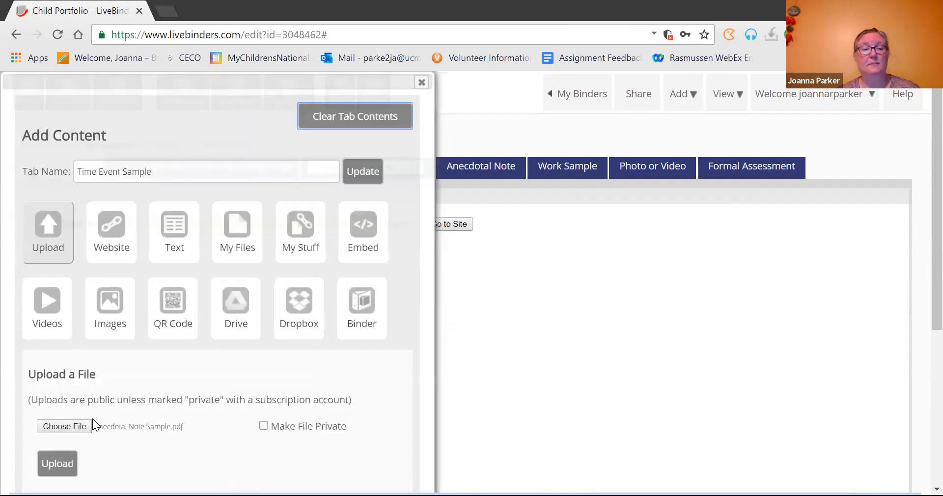
click(79, 428)
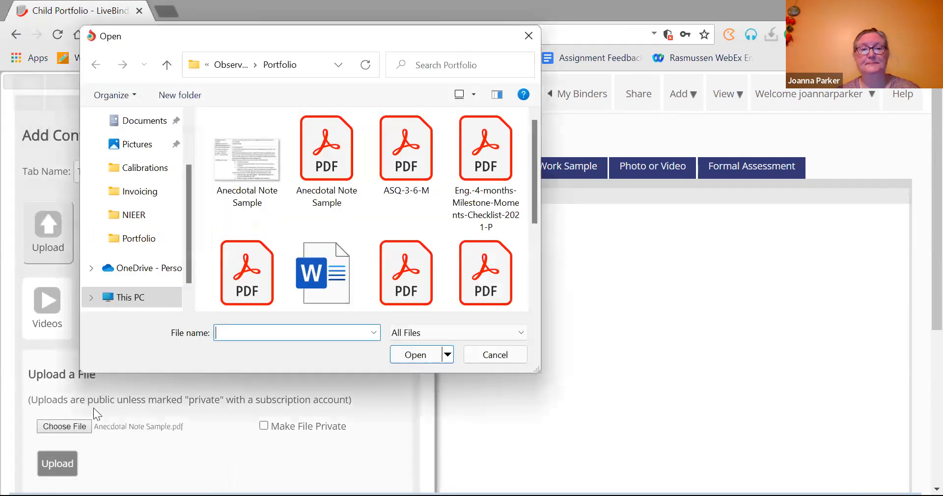
drag(535, 195, 537, 270)
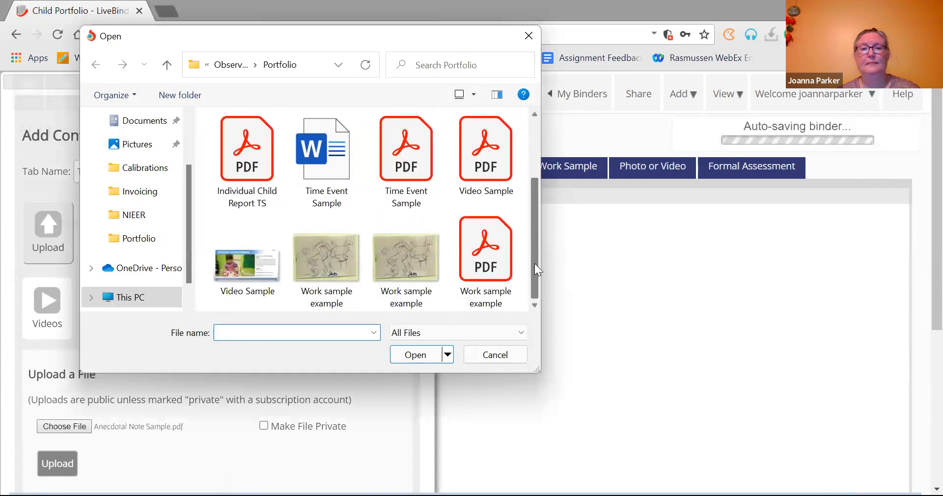
double_click(408, 160)
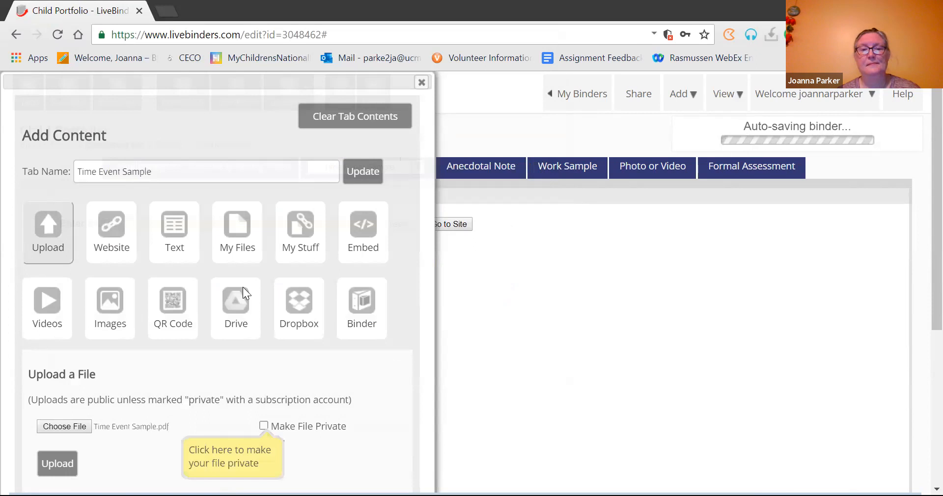
click(72, 464)
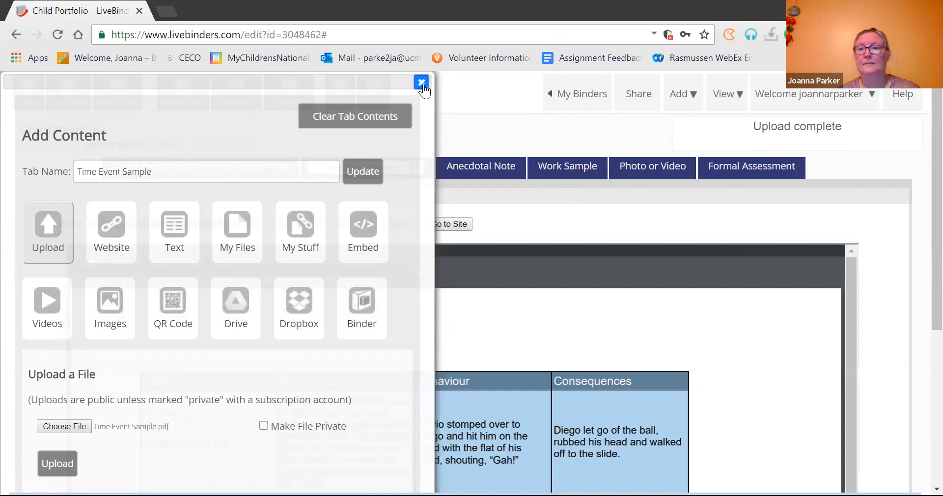
click(422, 82)
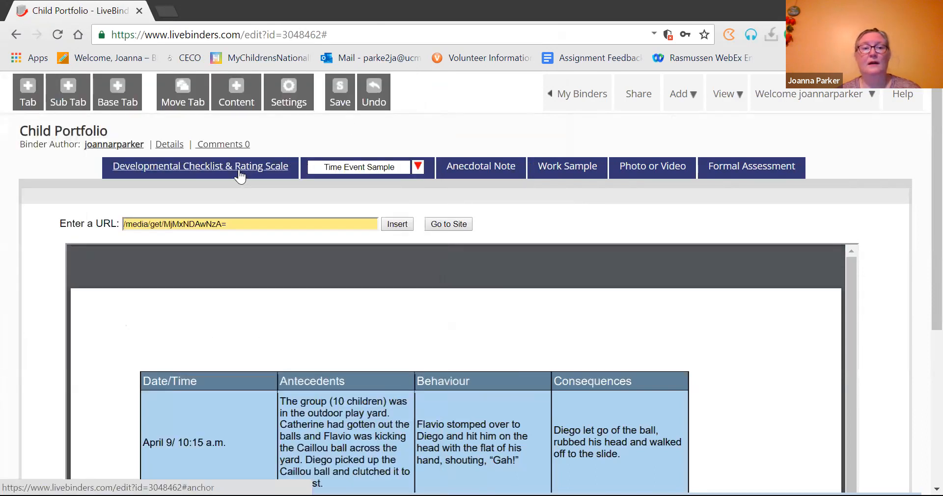
Step: Upload the Eng.-4-months milestone checklist PDF into the Developmental Checklist & Rating Scale tab
click(240, 169)
click(234, 89)
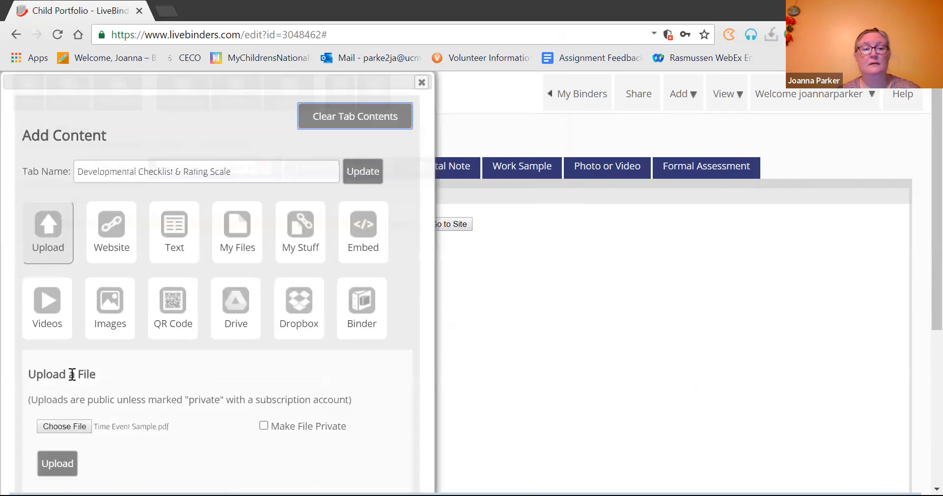
click(65, 427)
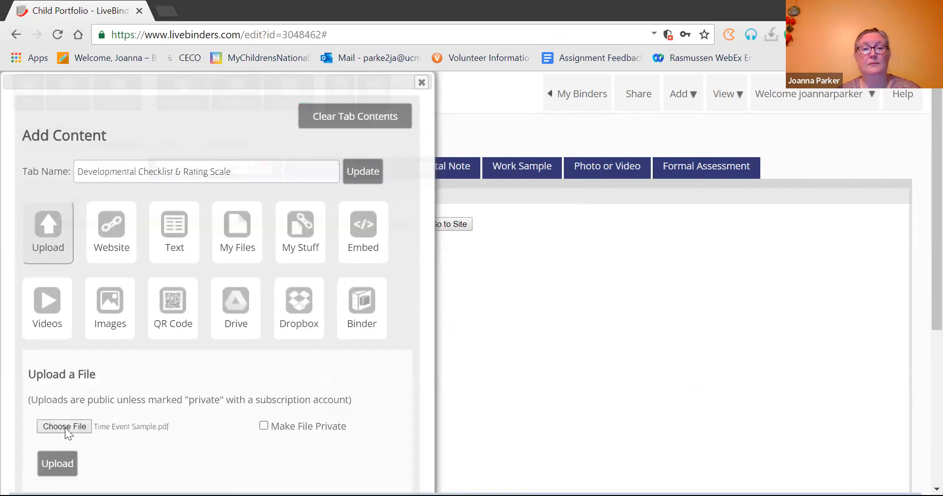
click(474, 194)
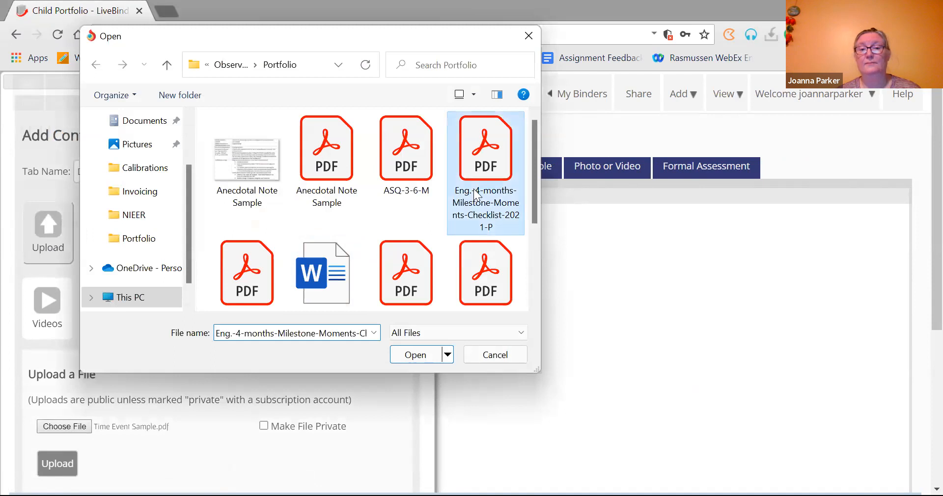
double_click(474, 194)
click(64, 456)
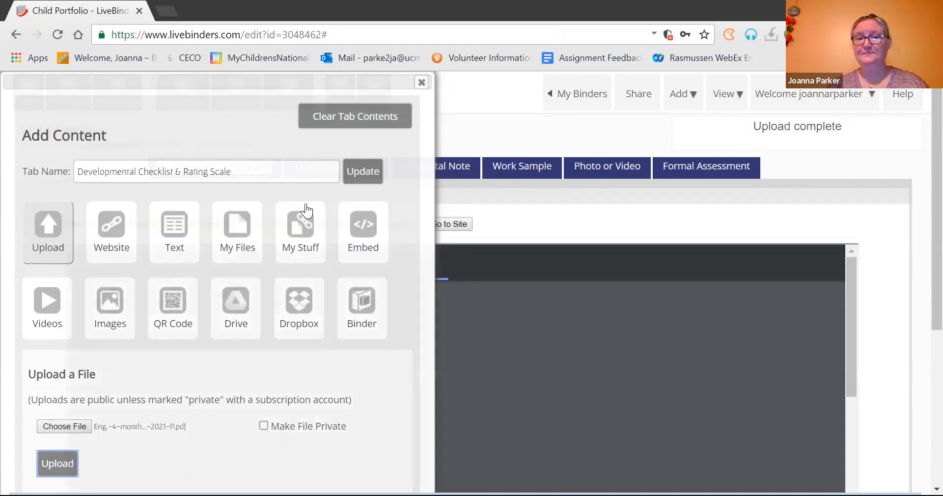
click(421, 82)
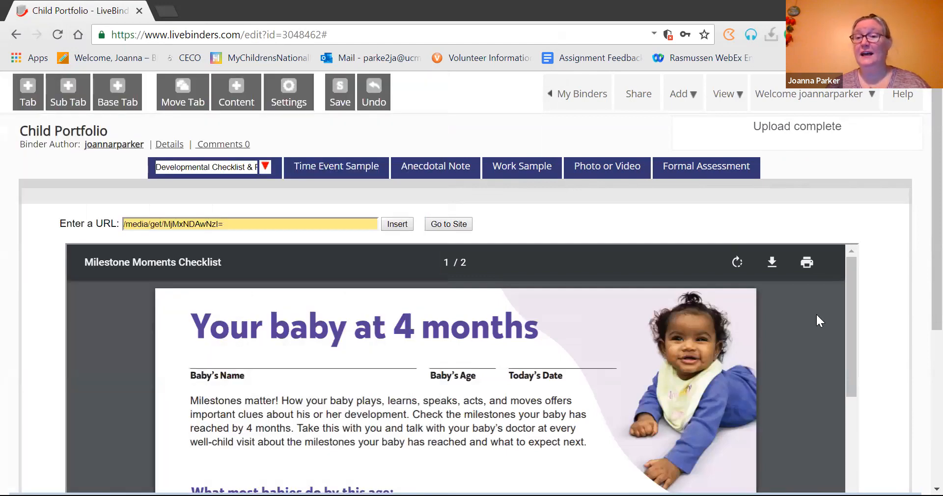
drag(853, 321, 875, 268)
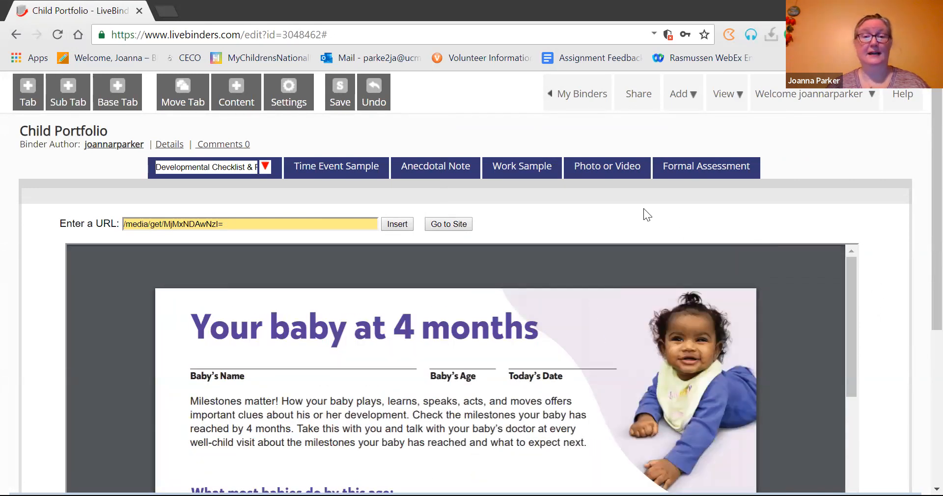
click(599, 169)
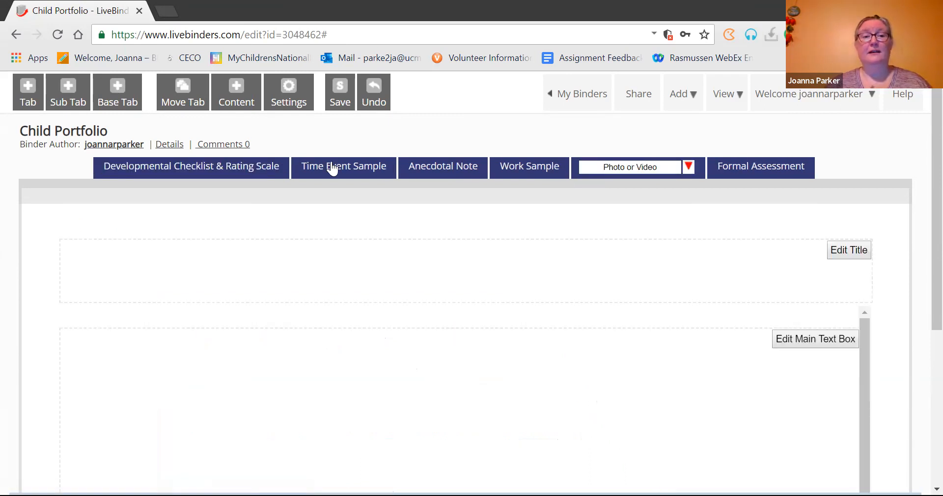
Step: Re-upload Video Sample.pdf to the Photo or Video tab, overwriting the earlier copy
click(235, 92)
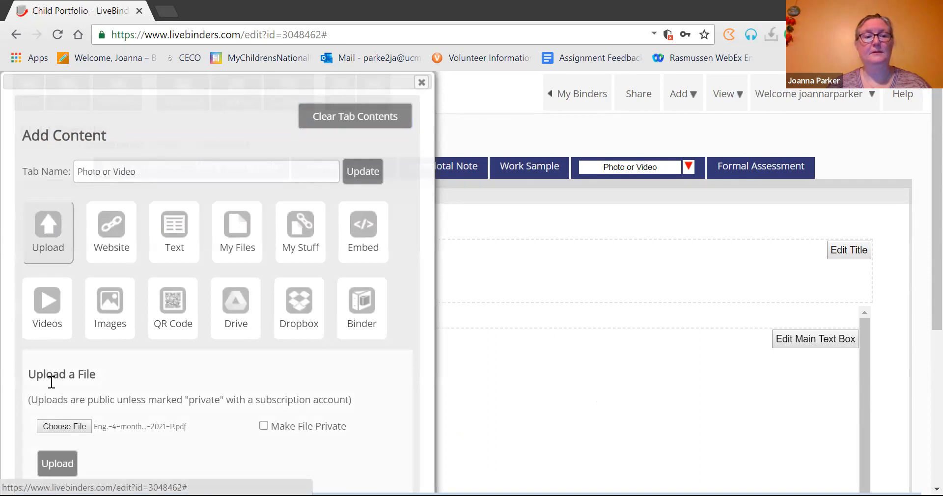
click(61, 426)
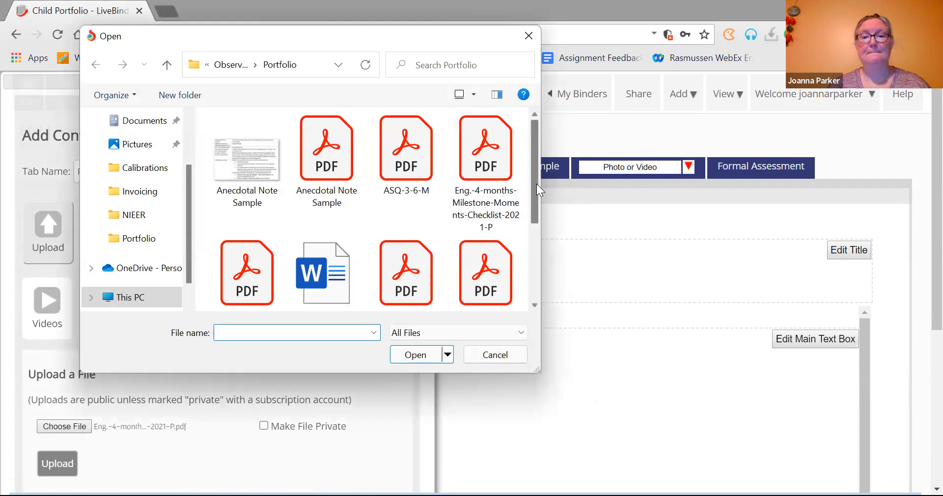
drag(536, 184, 542, 263)
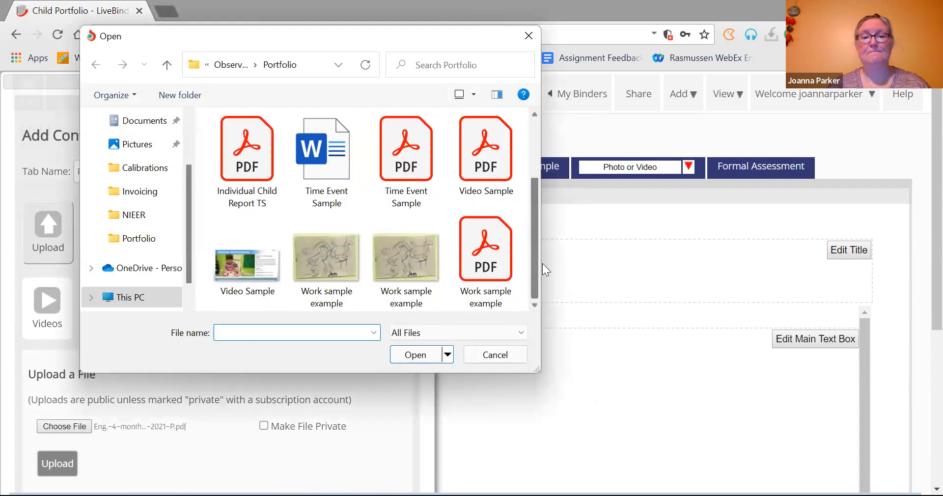
click(499, 151)
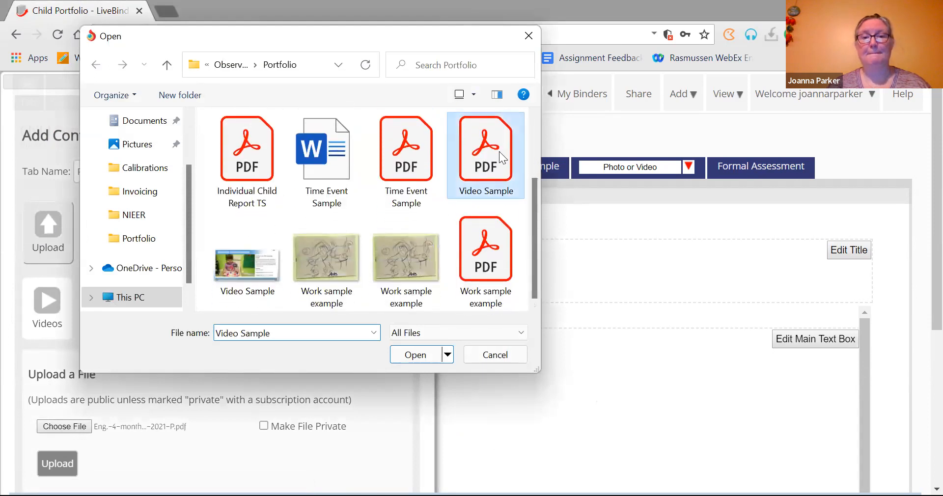
double_click(499, 152)
click(60, 463)
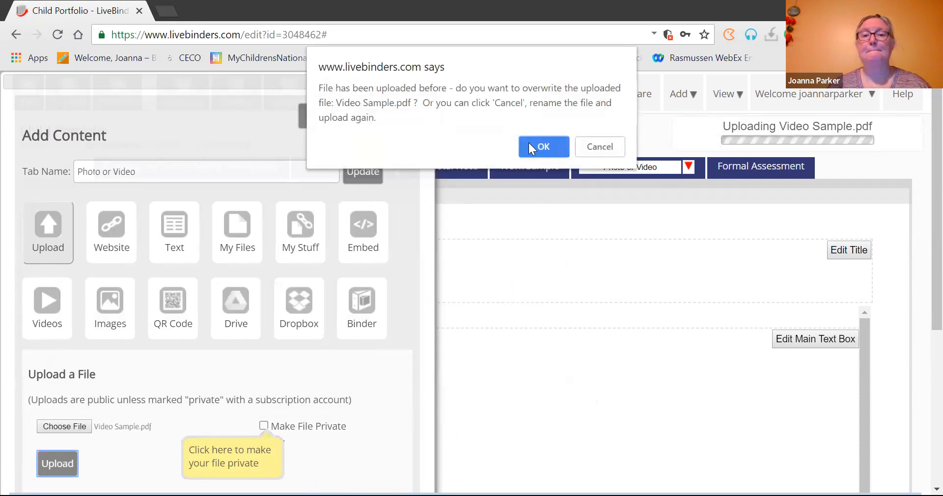
click(528, 146)
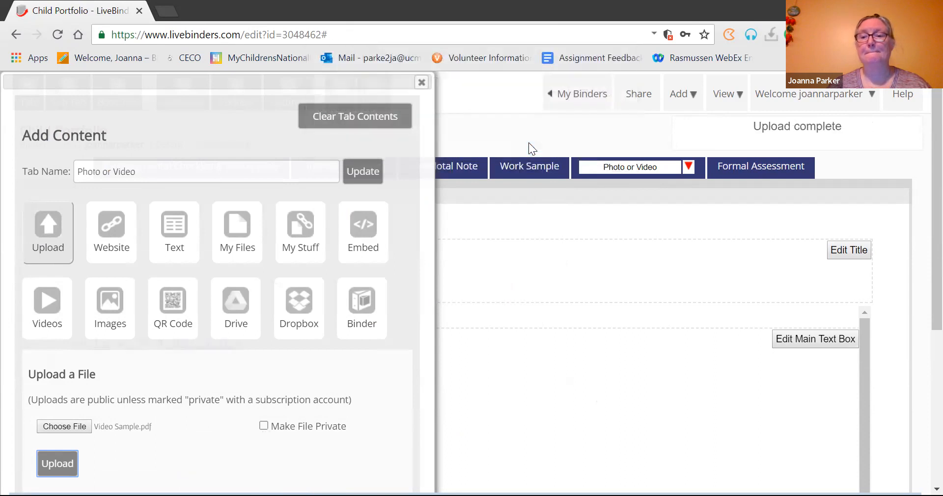
click(421, 84)
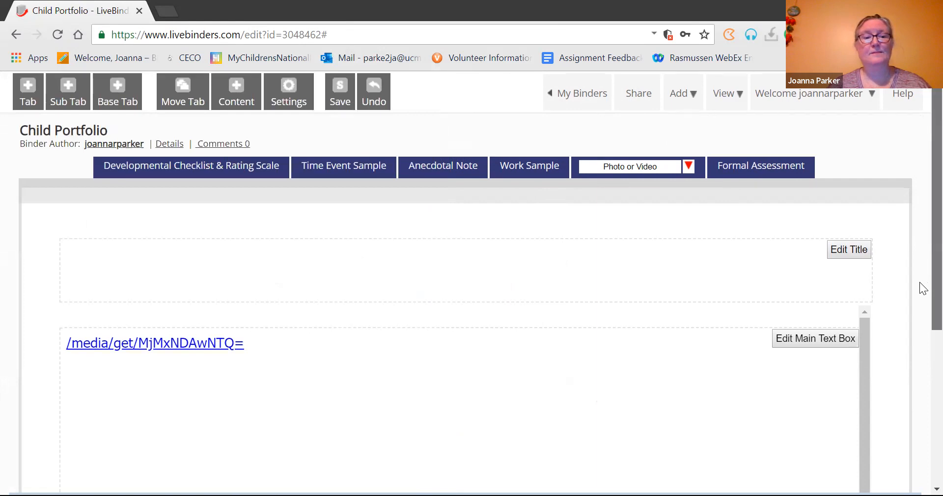
scroll(919, 294, down, 3)
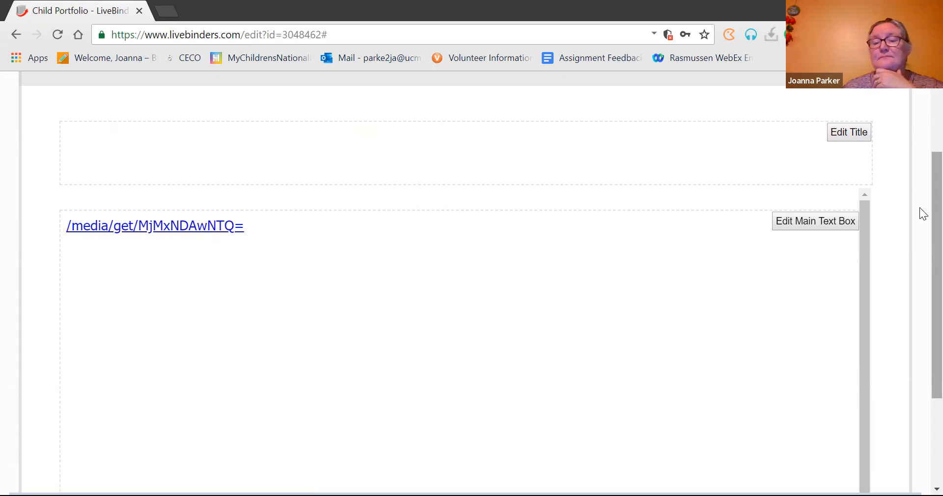
scroll(920, 207, up, 3)
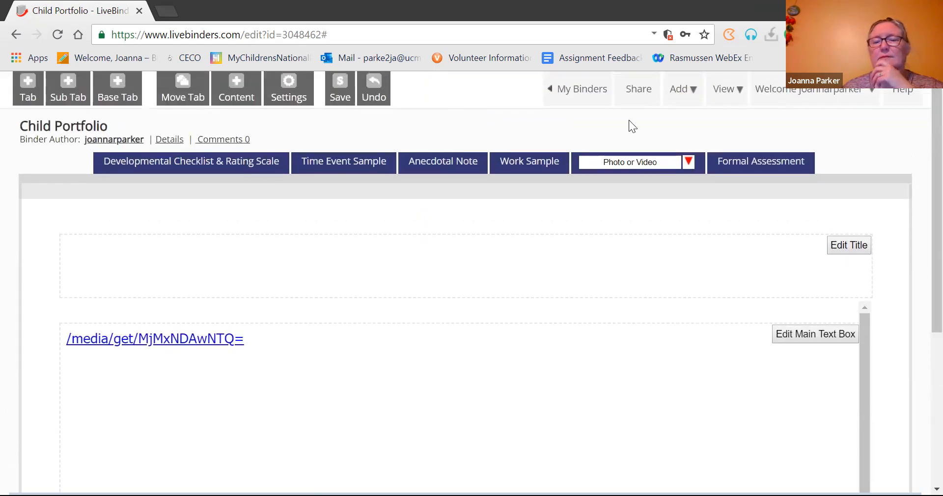
Step: Save the binder via My Binders and open Child Portfolio in play mode
click(579, 93)
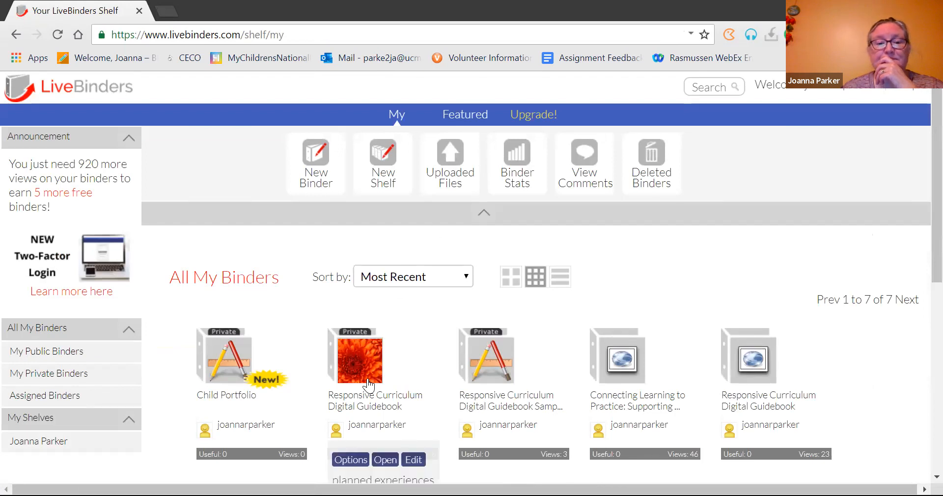
mouse_move(236, 421)
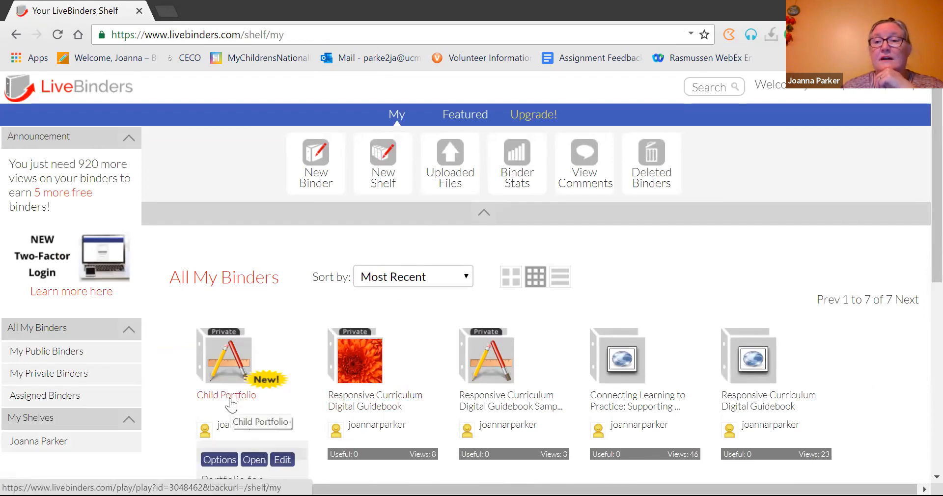
click(229, 399)
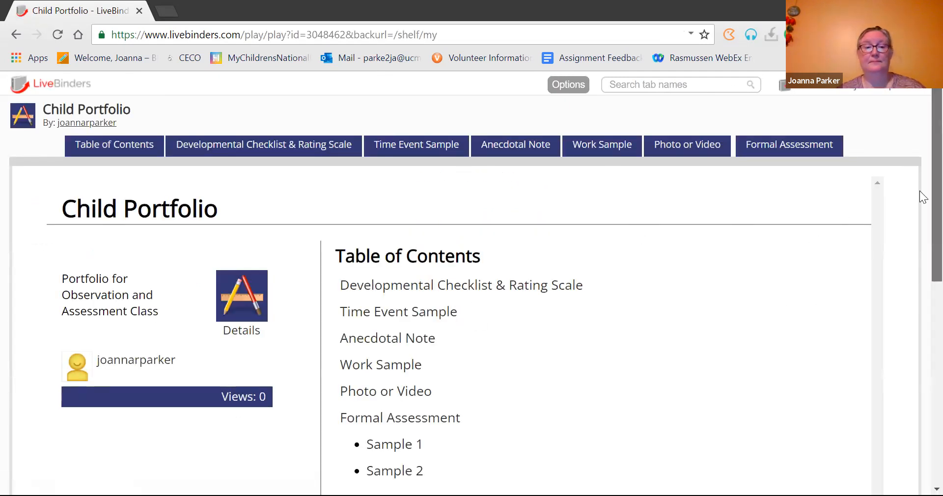
scroll(919, 207, down, 2)
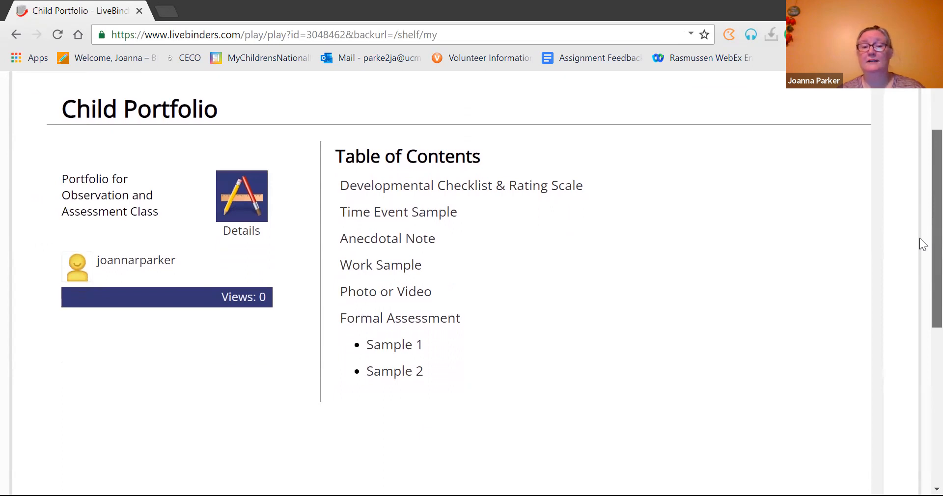
scroll(919, 238, up, 2)
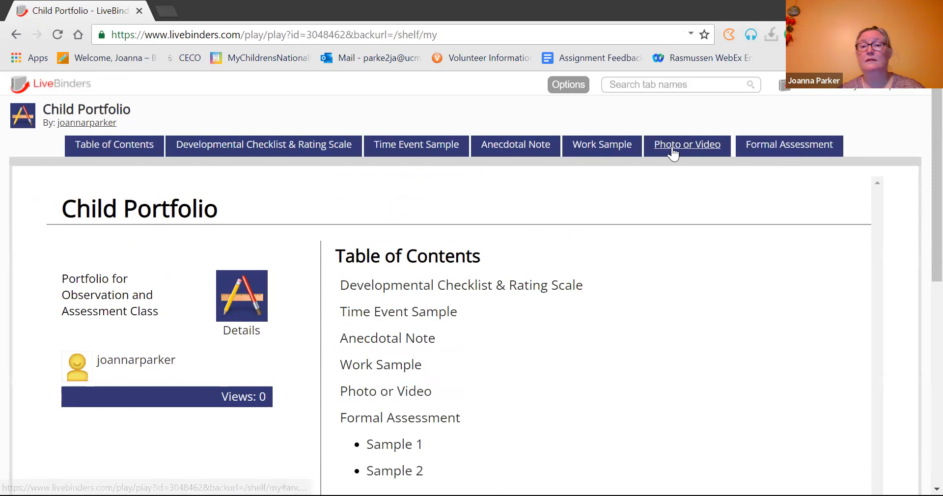
Step: Open the Photo or Video tab's video sample file, close it, and return to Table of Contents
click(672, 154)
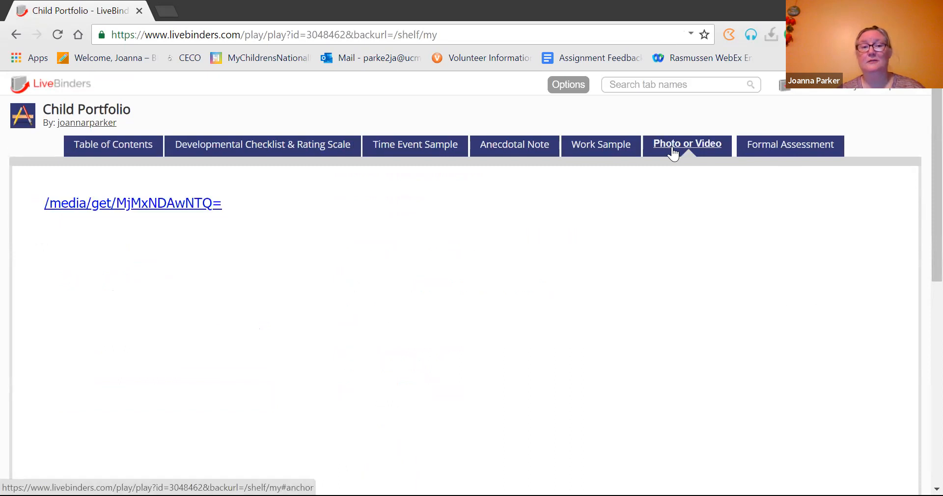
click(183, 207)
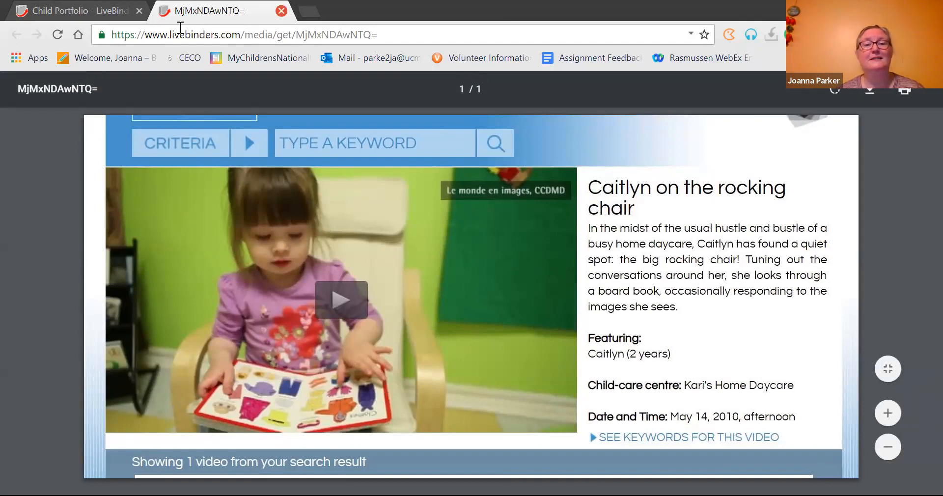
click(281, 11)
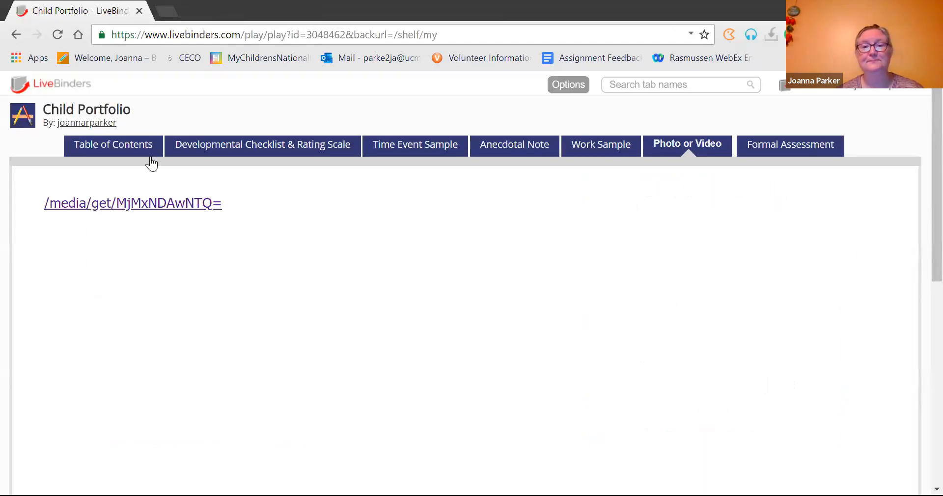
click(117, 148)
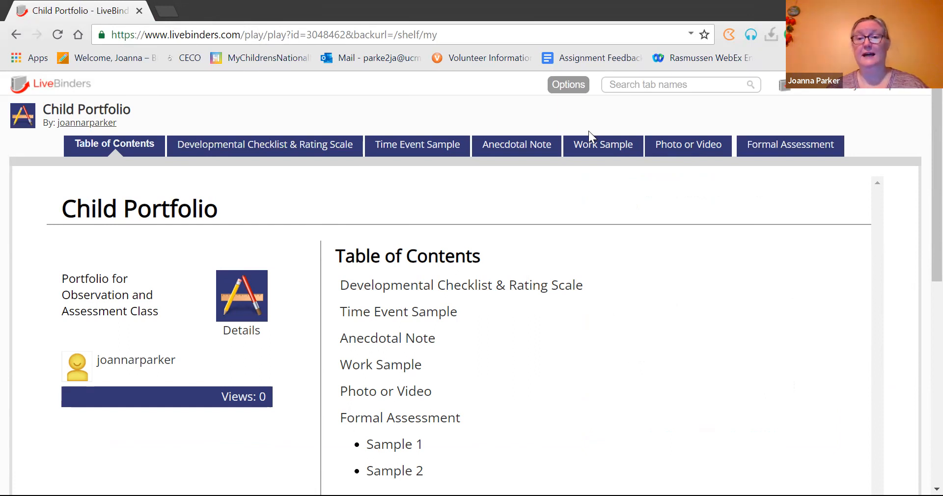
Step: Open the binder's Share details, select the Link to Binder URL and access key, then close
click(571, 90)
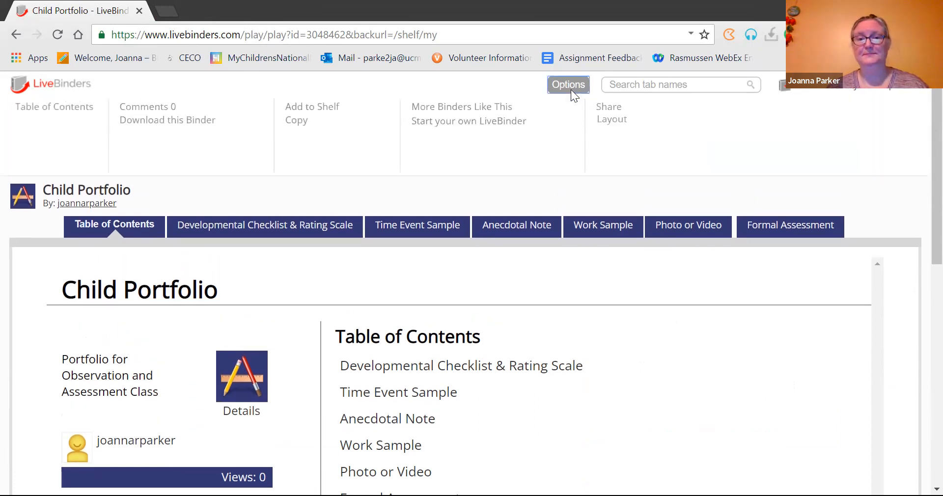
click(661, 111)
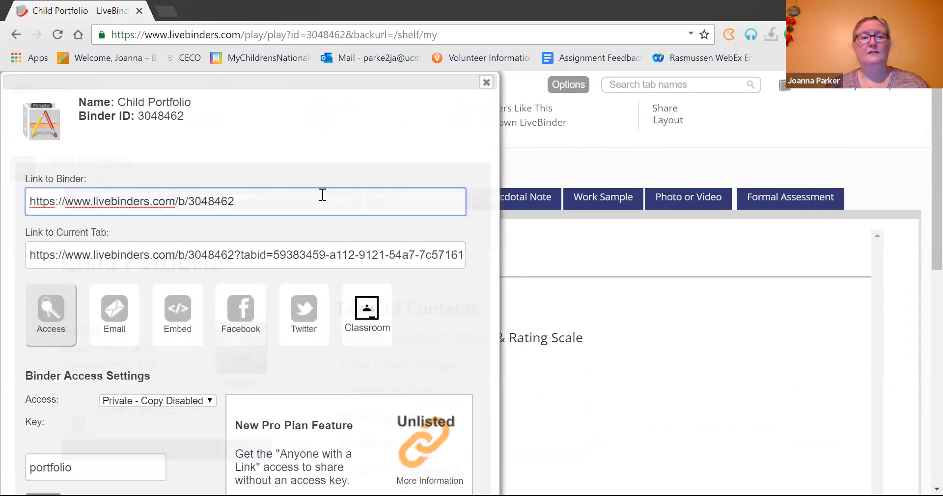
click(323, 195)
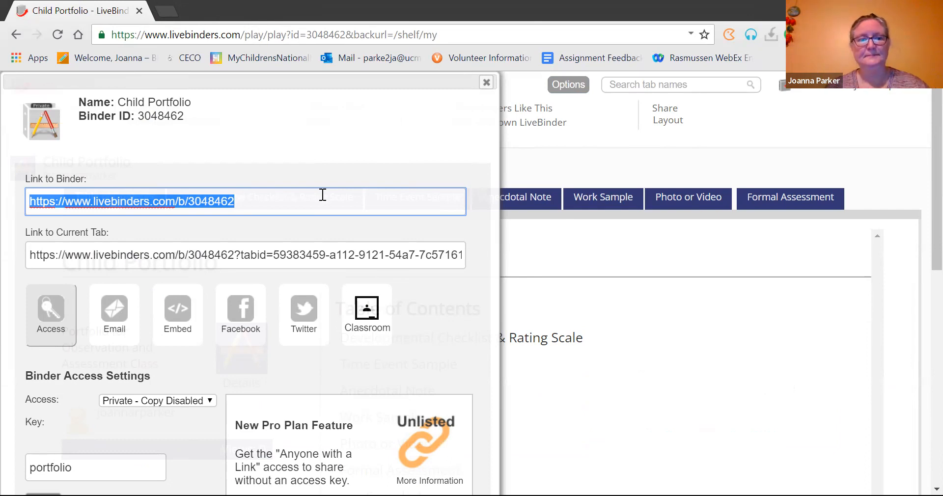
click(83, 470)
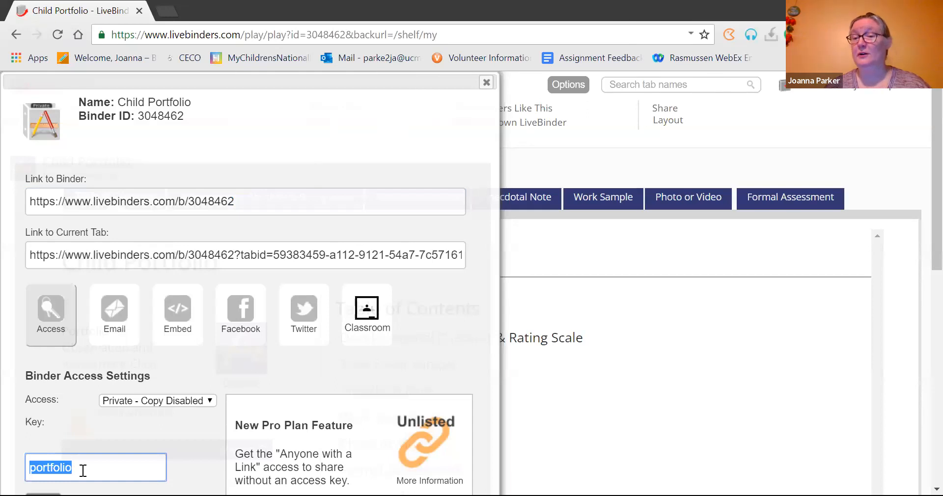
click(486, 84)
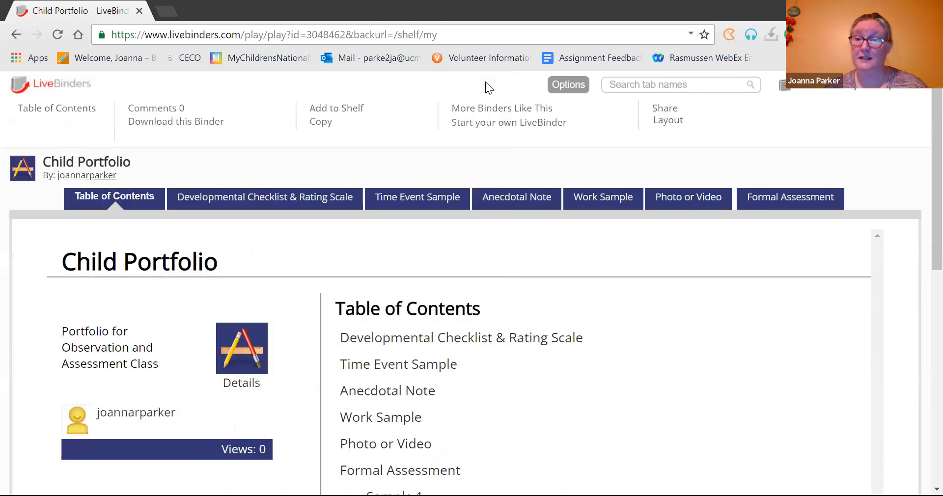